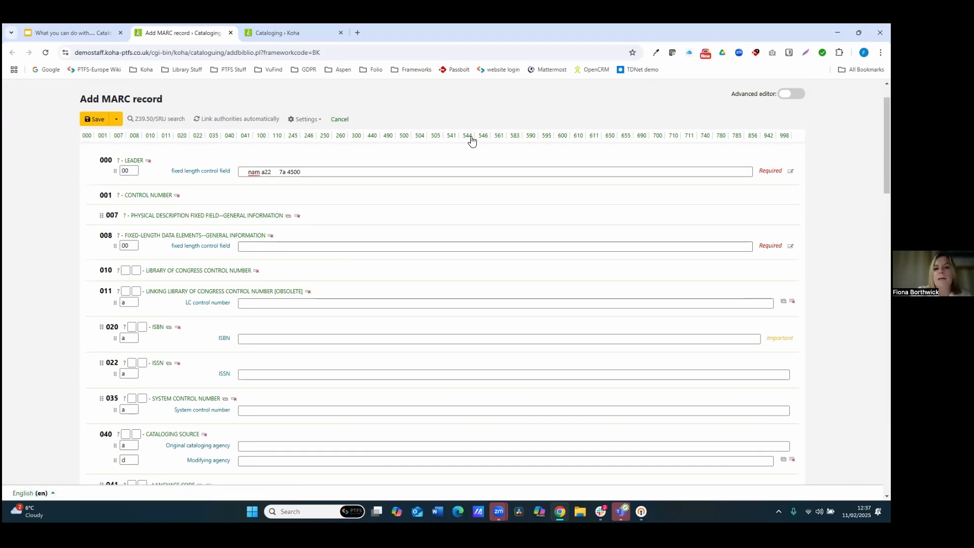
Step: Browse the MARC record form's fields, jumping to the 650 subject headings tag and back to the top
{"action": "scroll", "coordinate": [618, 162], "scroll_direction": "down", "scroll_amount": 1}
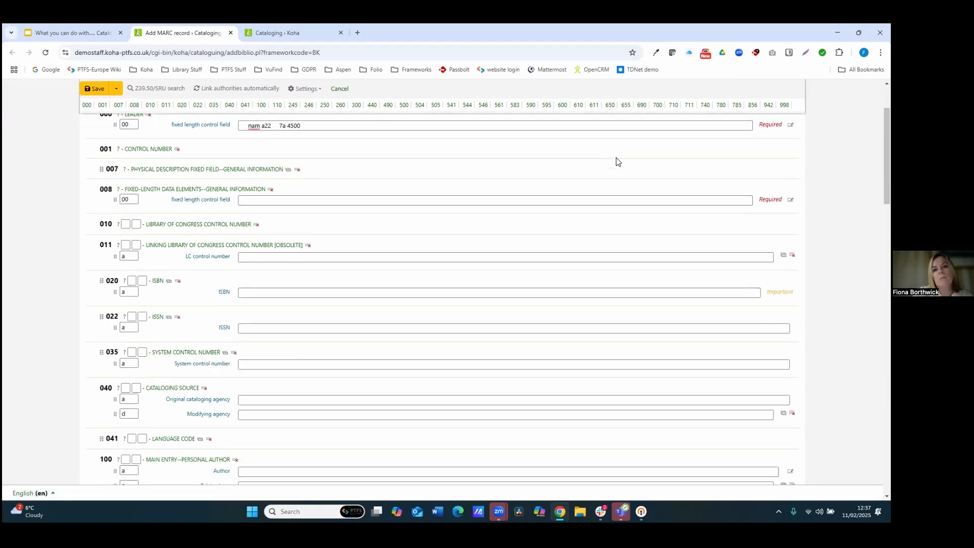
{"action": "scroll", "coordinate": [617, 161], "scroll_direction": "down", "scroll_amount": 1}
{"action": "scroll", "coordinate": [385, 105], "scroll_direction": "down", "scroll_amount": 1}
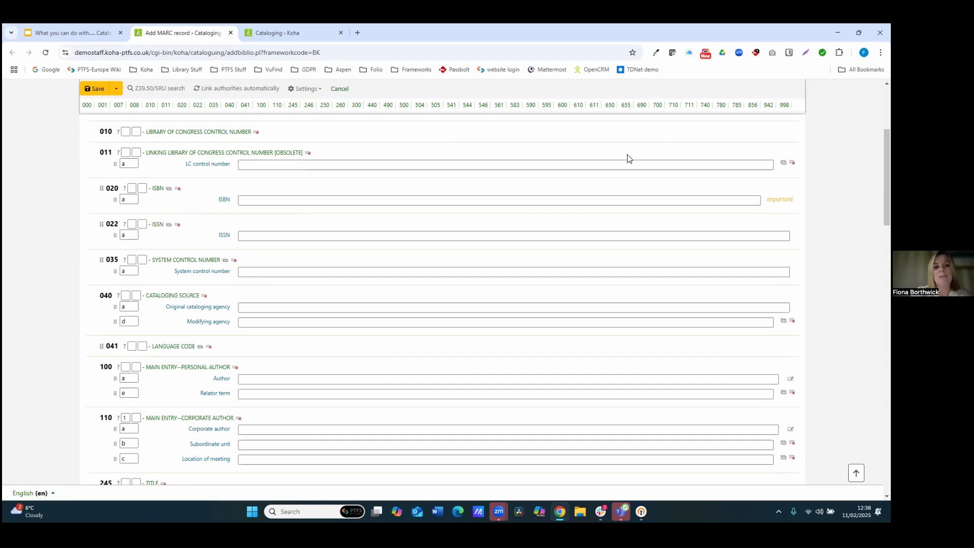
{"action": "left_click", "coordinate": [612, 106]}
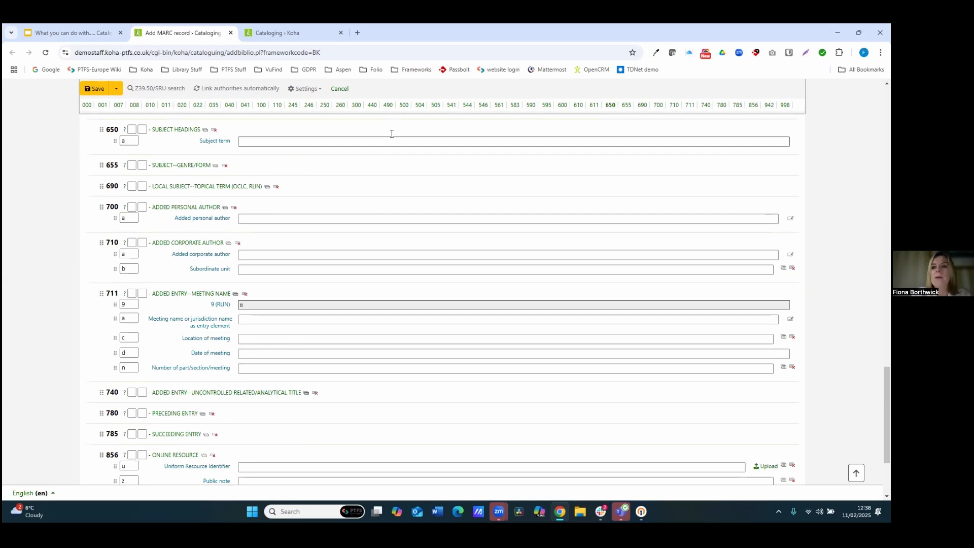
{"action": "scroll", "coordinate": [311, 324], "scroll_direction": "up", "scroll_amount": 15}
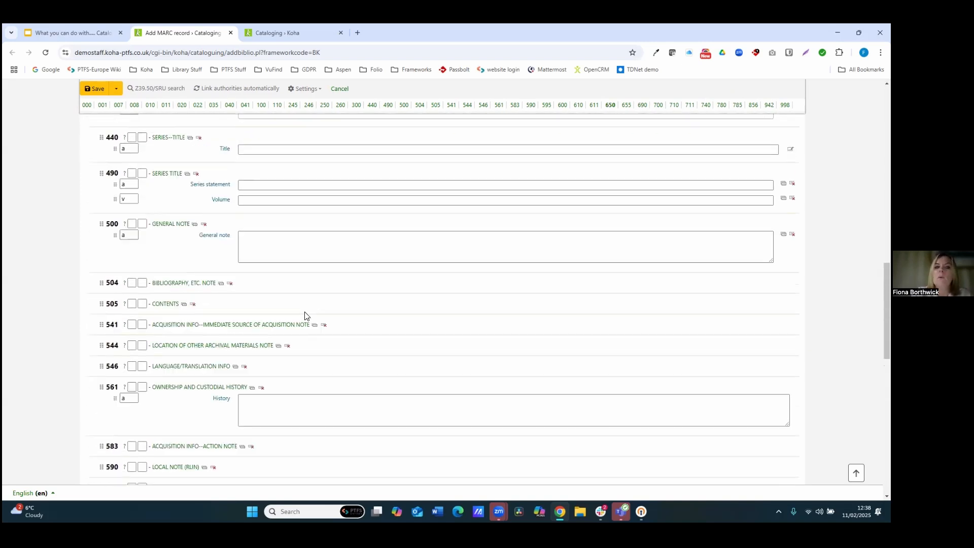
{"action": "scroll", "coordinate": [305, 316], "scroll_direction": "up", "scroll_amount": 1}
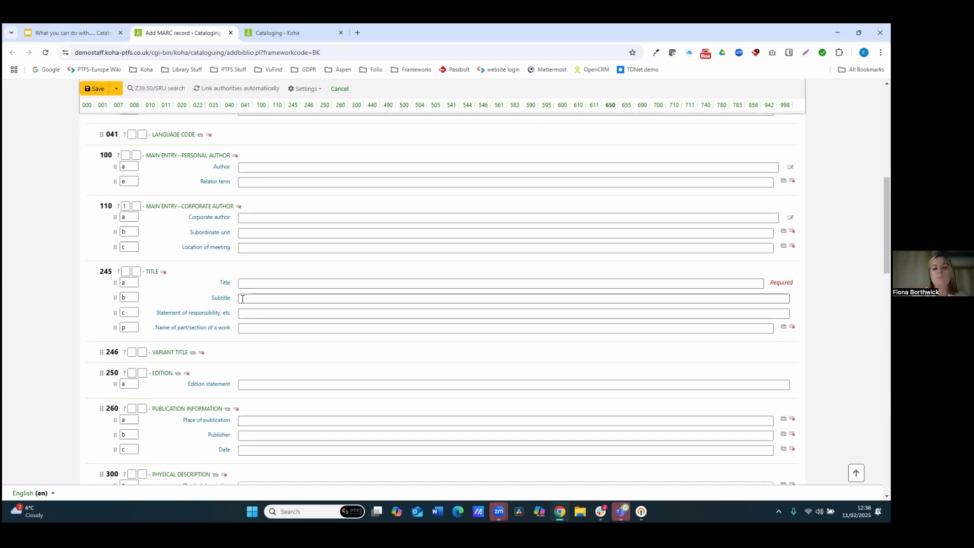
{"action": "scroll", "coordinate": [273, 288], "scroll_direction": "up", "scroll_amount": 7}
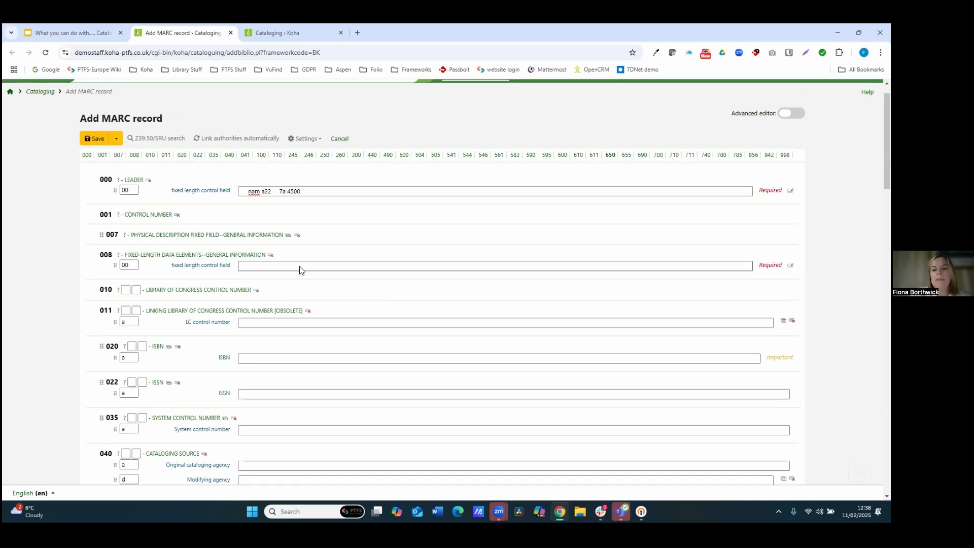
{"action": "scroll", "coordinate": [792, 376], "scroll_direction": "down", "scroll_amount": 5}
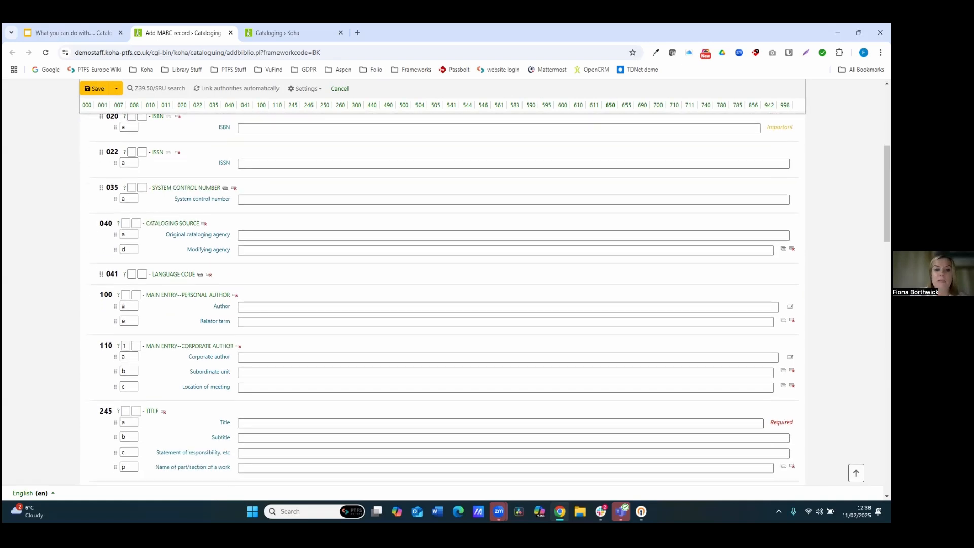
Step: Examine the Required flag on the 245 title field and the Important flag on the 020 ISBN field
{"action": "triple_click", "coordinate": [793, 376]}
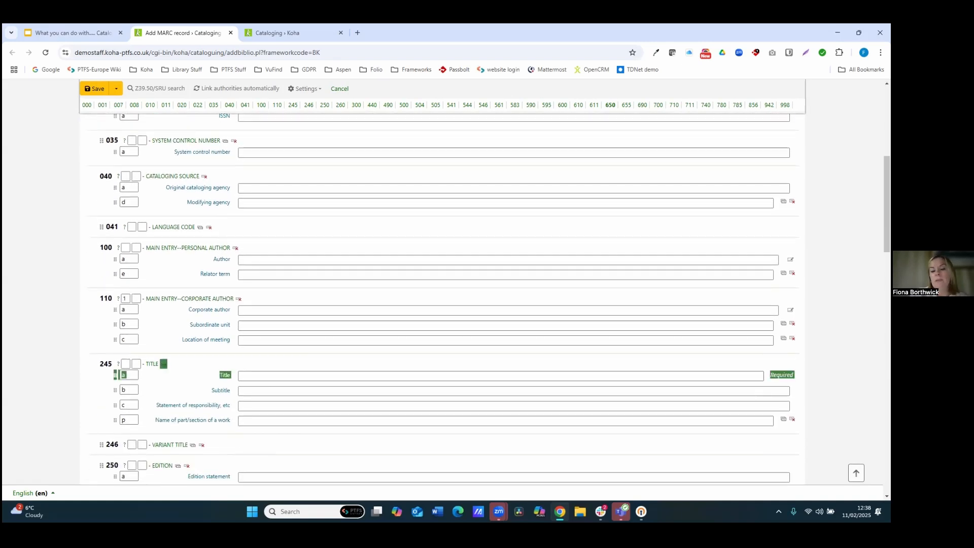
{"action": "left_click", "coordinate": [793, 376]}
{"action": "left_click_drag", "start_coordinate": [794, 376], "coordinate": [770, 369]}
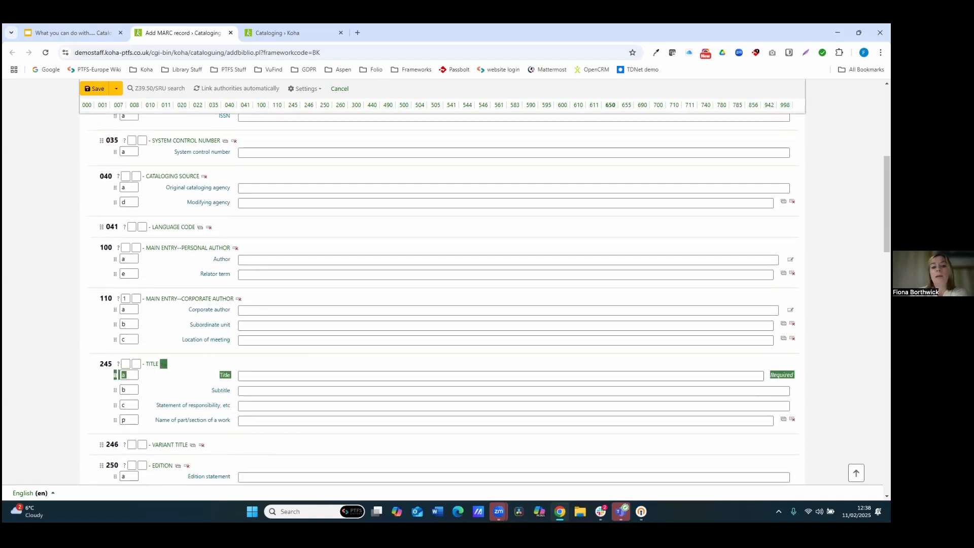
{"action": "left_click", "coordinate": [786, 376]}
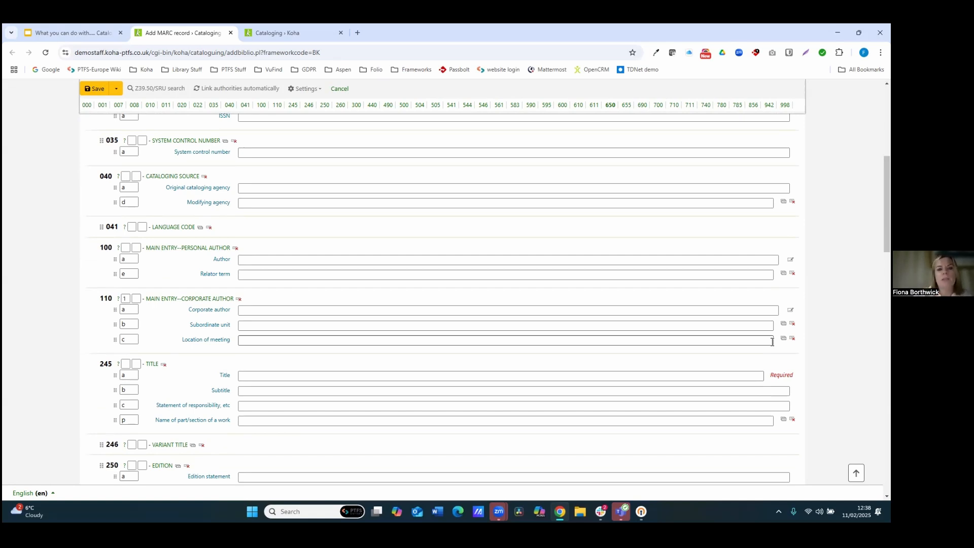
{"action": "scroll", "coordinate": [793, 305], "scroll_direction": "up", "scroll_amount": 1}
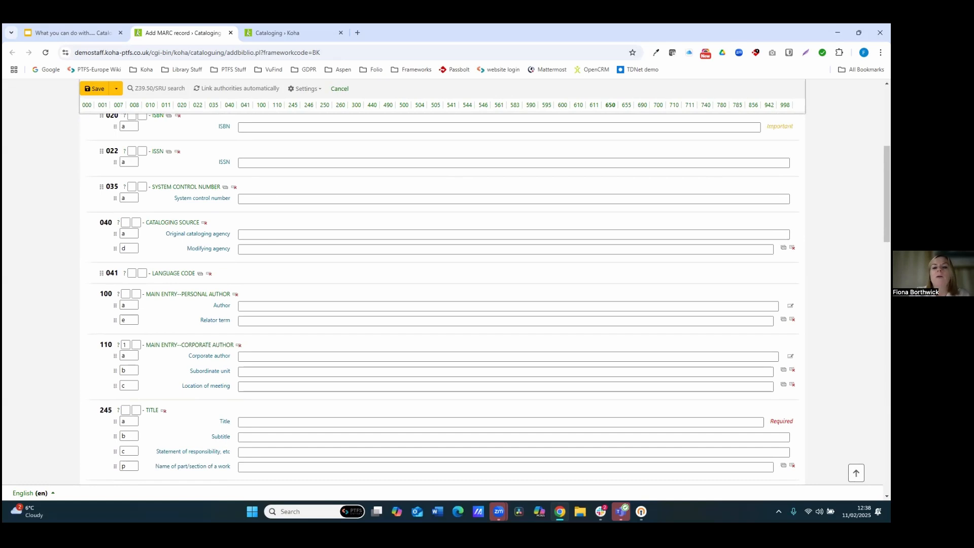
{"action": "scroll", "coordinate": [444, 299], "scroll_direction": "up", "scroll_amount": 2}
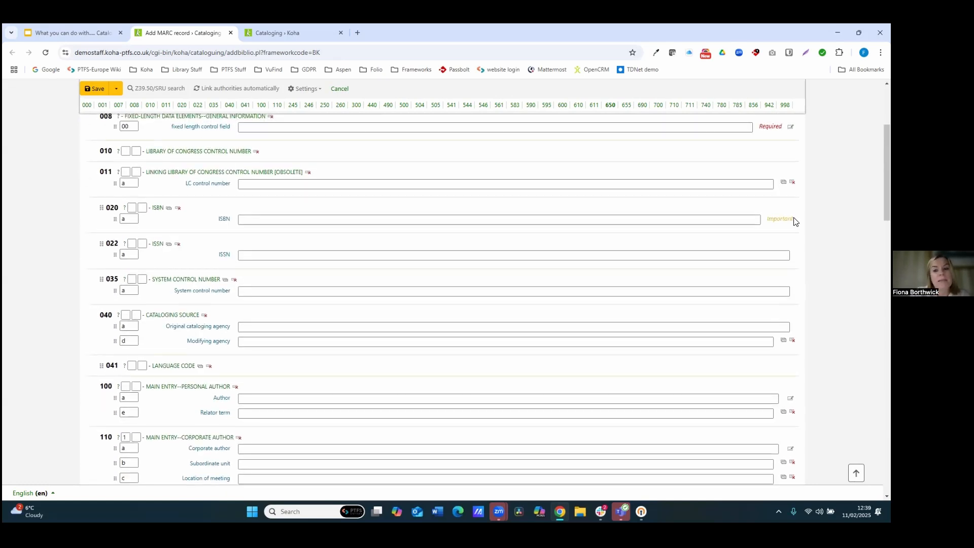
{"action": "left_click_drag", "start_coordinate": [795, 221], "coordinate": [766, 222]}
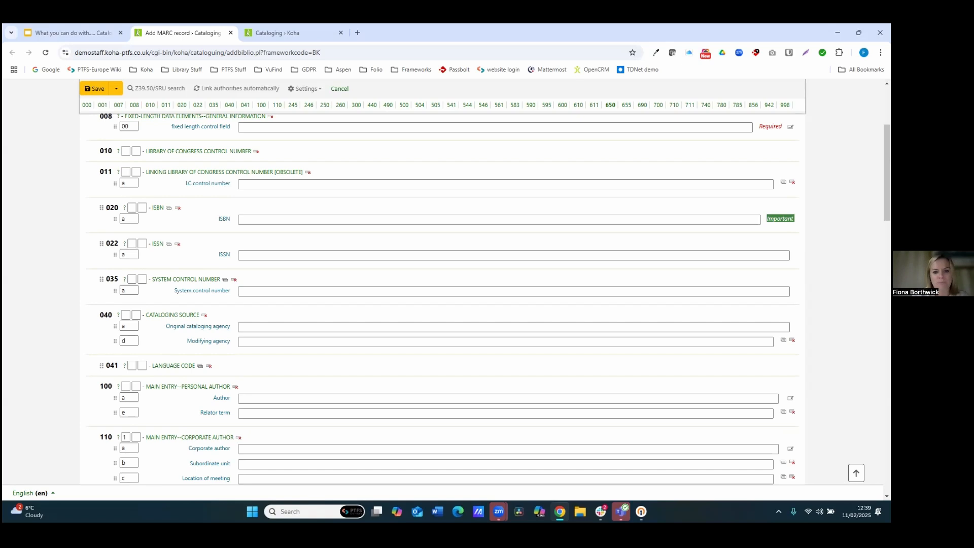
Step: Clone the 100 personal author's Relator term subfield twice
{"action": "scroll", "coordinate": [487, 300], "scroll_direction": "down", "scroll_amount": 2}
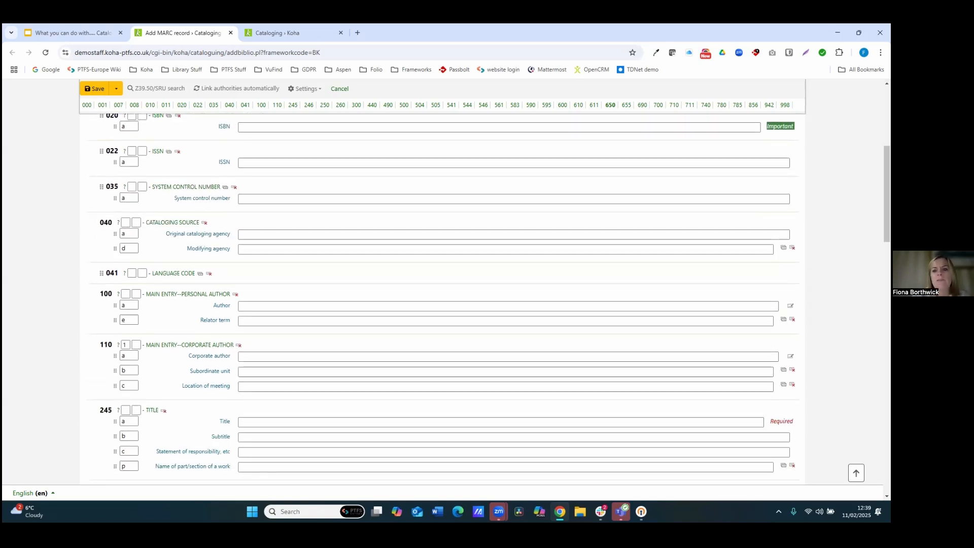
{"action": "left_click", "coordinate": [784, 320]}
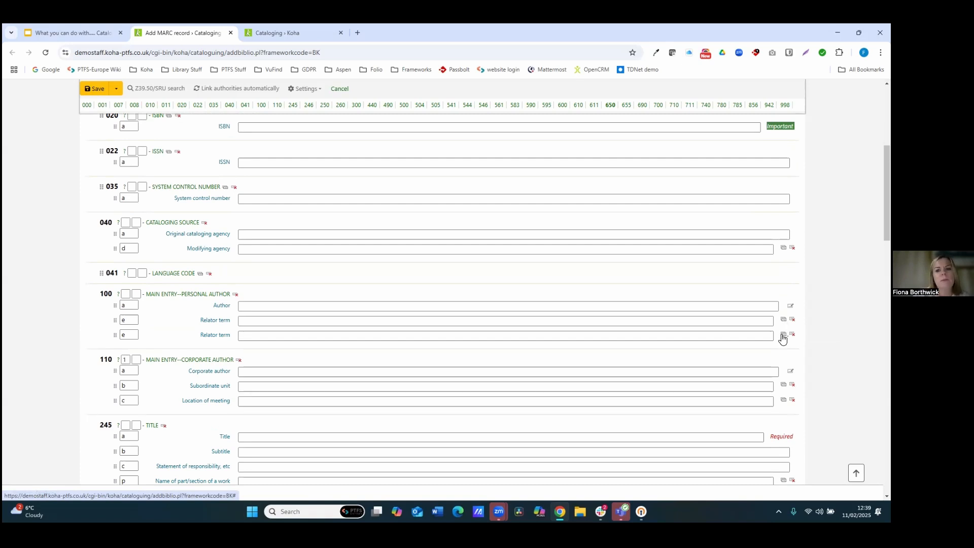
{"action": "left_click", "coordinate": [784, 335]}
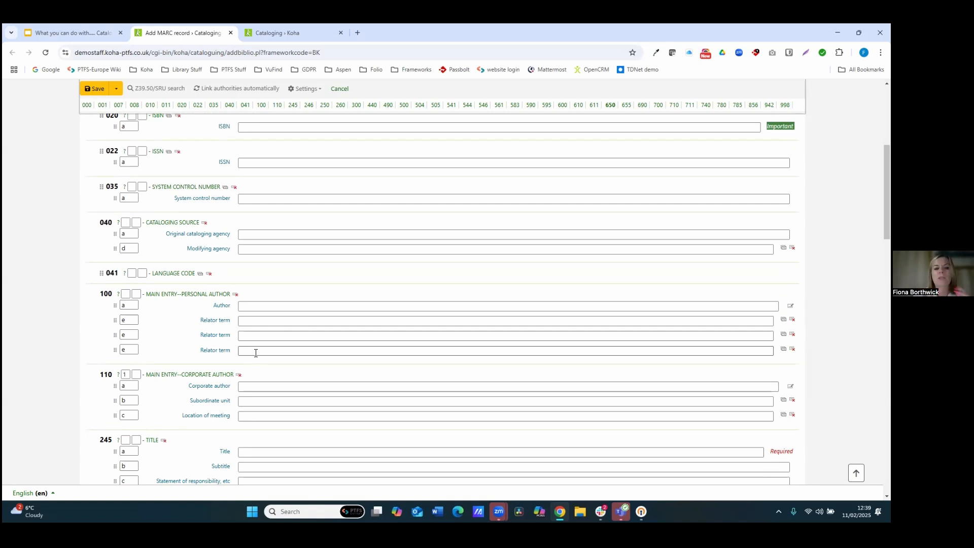
{"action": "left_click", "coordinate": [242, 322]}
{"action": "left_click", "coordinate": [249, 335]}
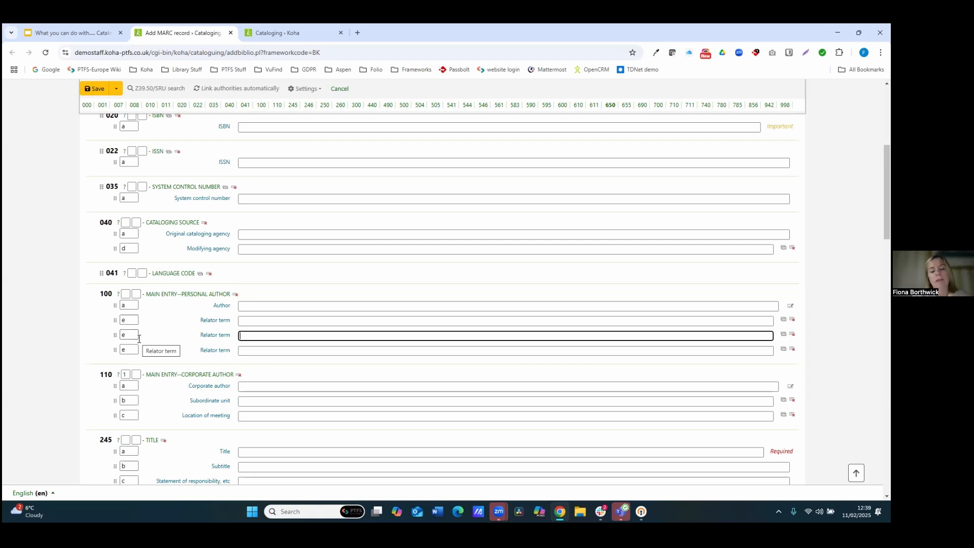
{"action": "left_click", "coordinate": [288, 321]}
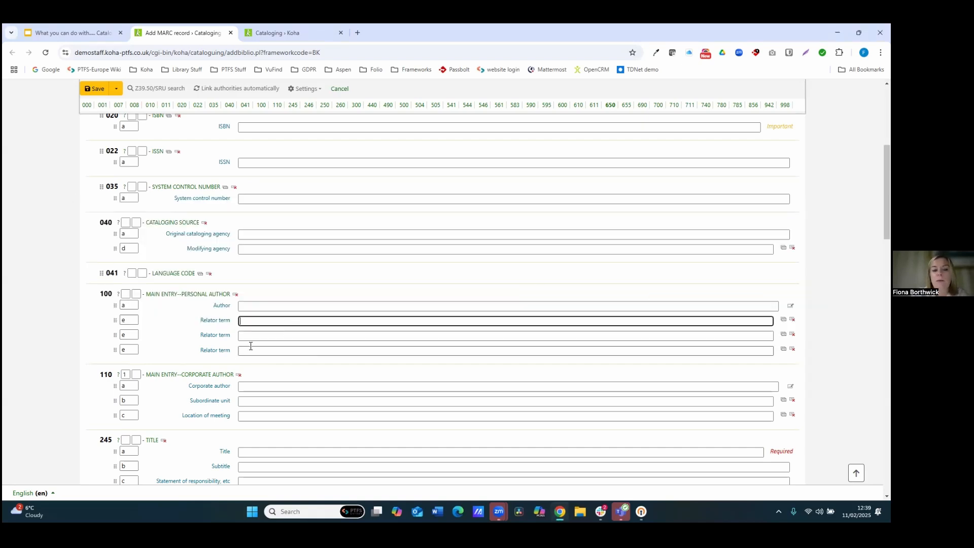
{"action": "left_click", "coordinate": [125, 294]}
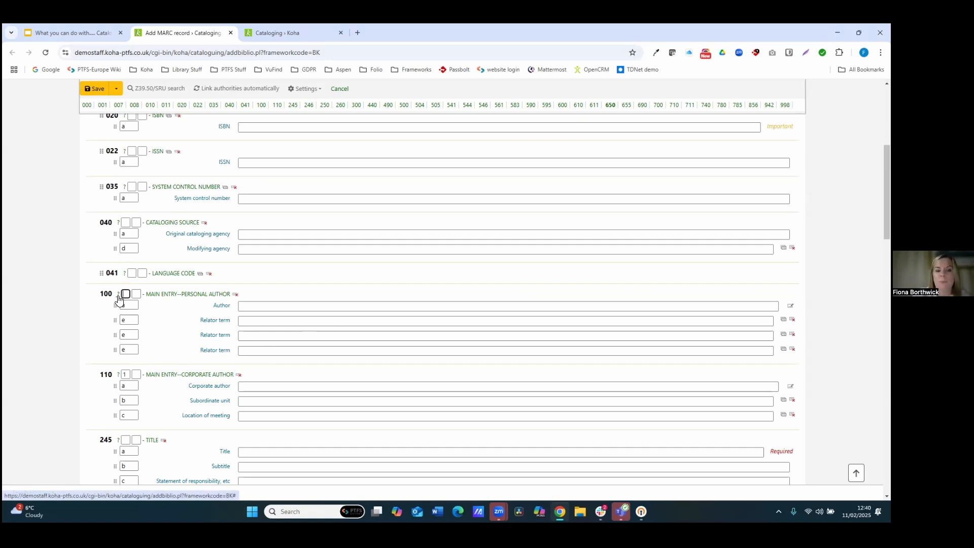
{"action": "scroll", "coordinate": [114, 291], "scroll_direction": "up", "scroll_amount": 2}
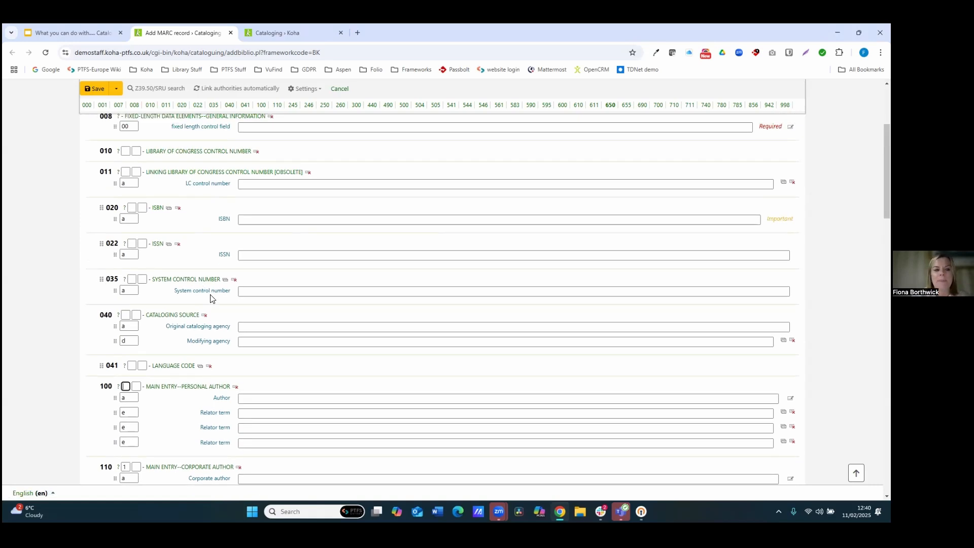
{"action": "scroll", "coordinate": [211, 297], "scroll_direction": "up", "scroll_amount": 3}
Step: Hide the MARC tag numbers through the editor settings
{"action": "left_click", "coordinate": [314, 140]}
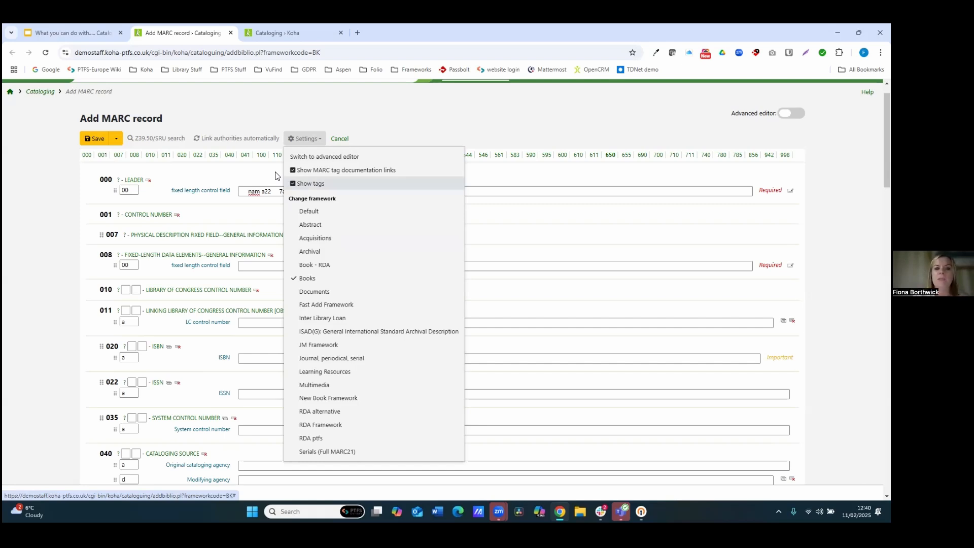
{"action": "left_click", "coordinate": [287, 182]}
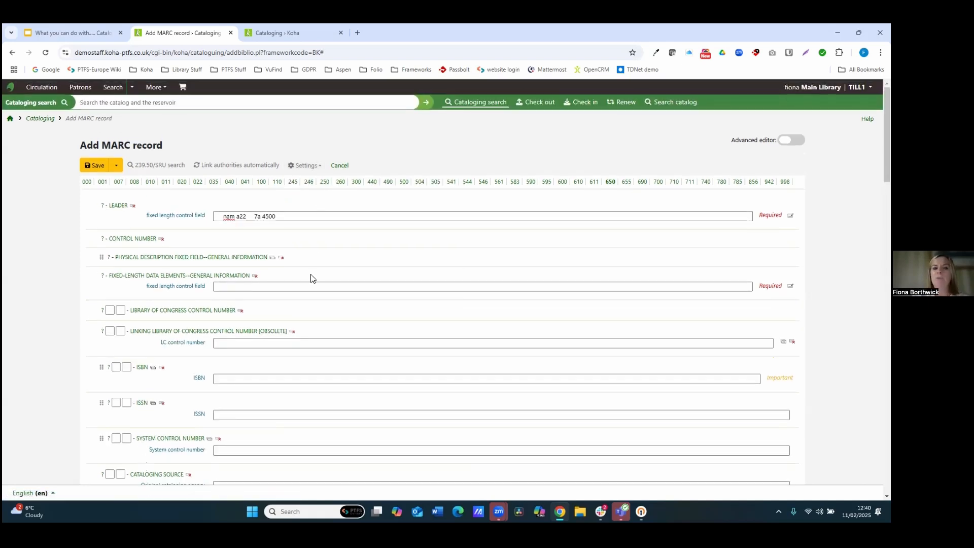
Step: Turn the MARC tag documentation links off and back on
{"action": "left_click", "coordinate": [304, 166]}
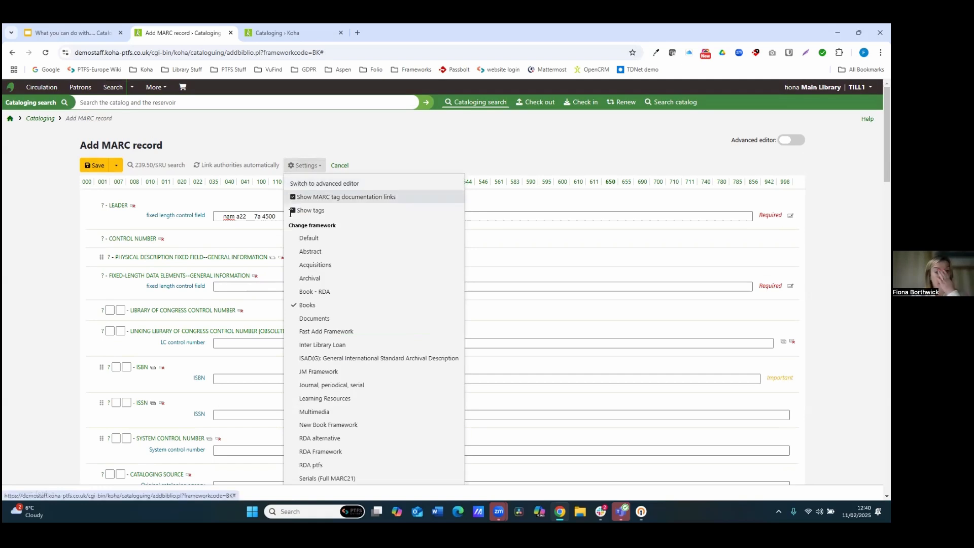
{"action": "left_click", "coordinate": [304, 197]}
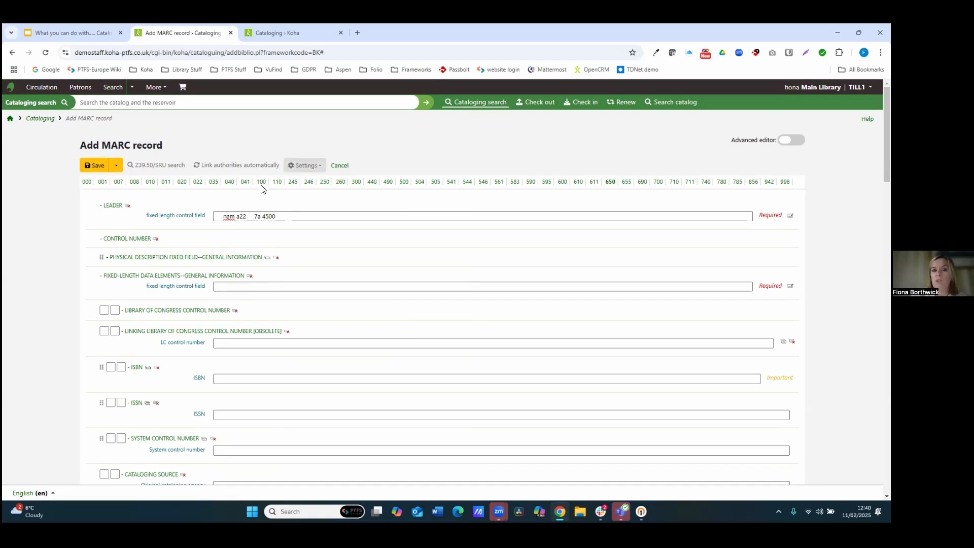
{"action": "left_click", "coordinate": [304, 165]}
{"action": "left_click", "coordinate": [304, 197]}
Step: Show the MARC tag numbers again
{"action": "left_click", "coordinate": [304, 166]}
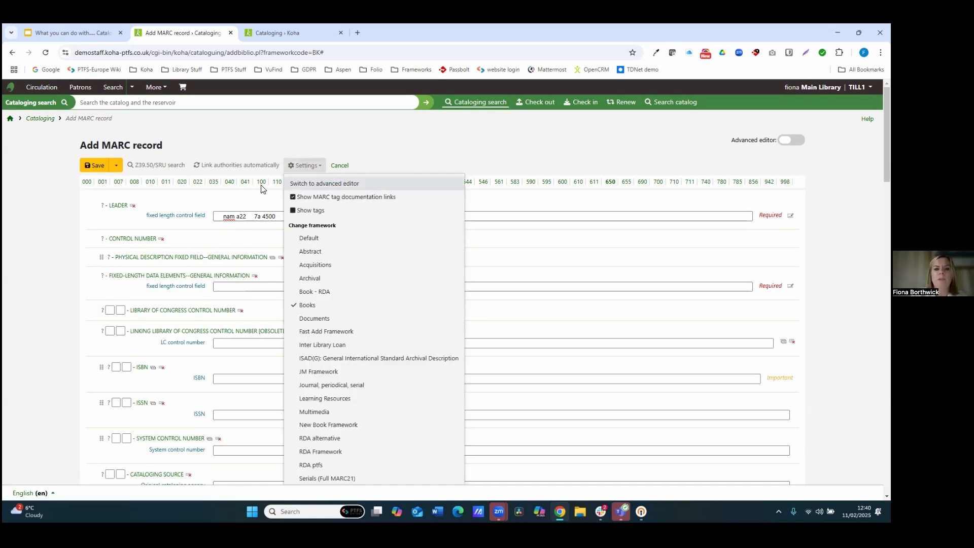
{"action": "left_click", "coordinate": [307, 210]}
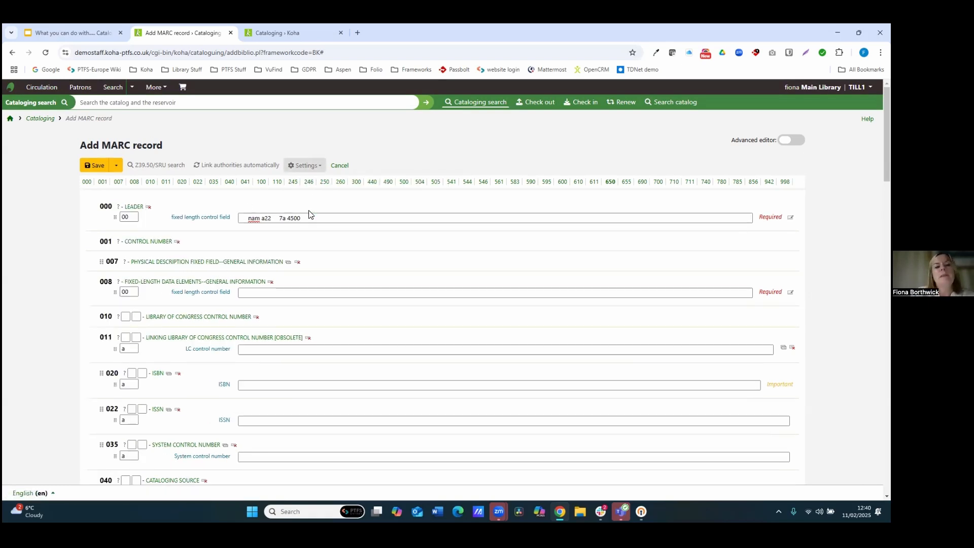
Step: Switch the record's framework to Fast Add Framework
{"action": "left_click", "coordinate": [304, 166]}
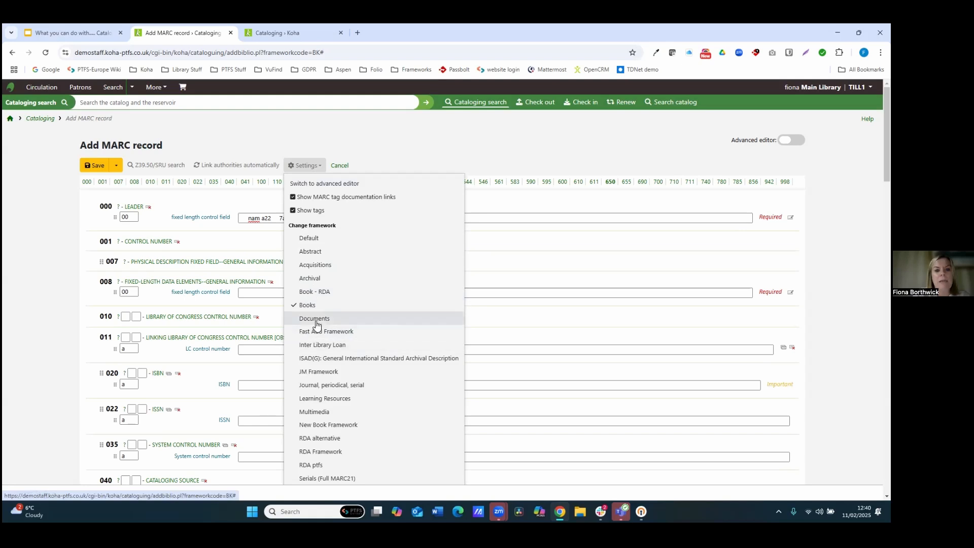
{"action": "left_click", "coordinate": [333, 338]}
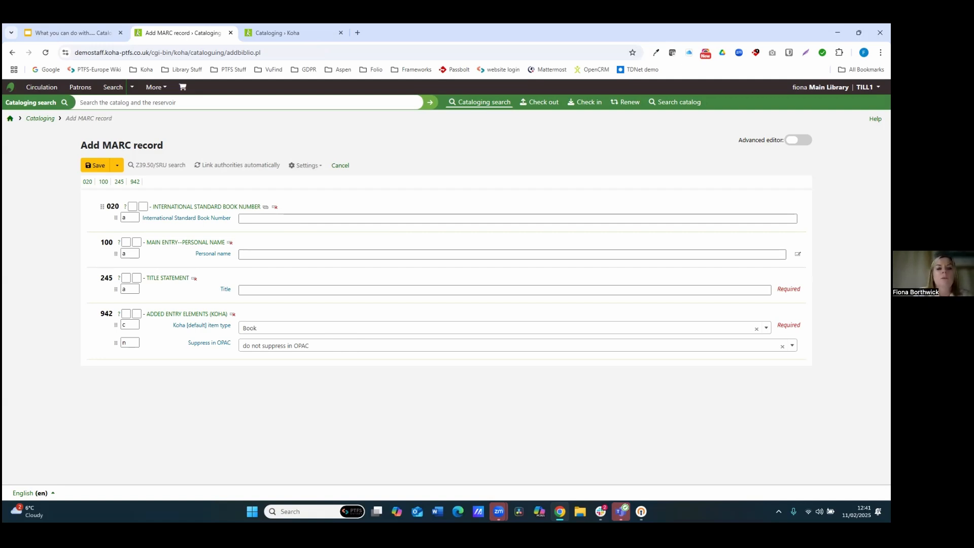
Step: Enter the 245 title Webinar Test and save the record
{"action": "left_click", "coordinate": [255, 290]}
{"action": "type", "text": "Webinar"}
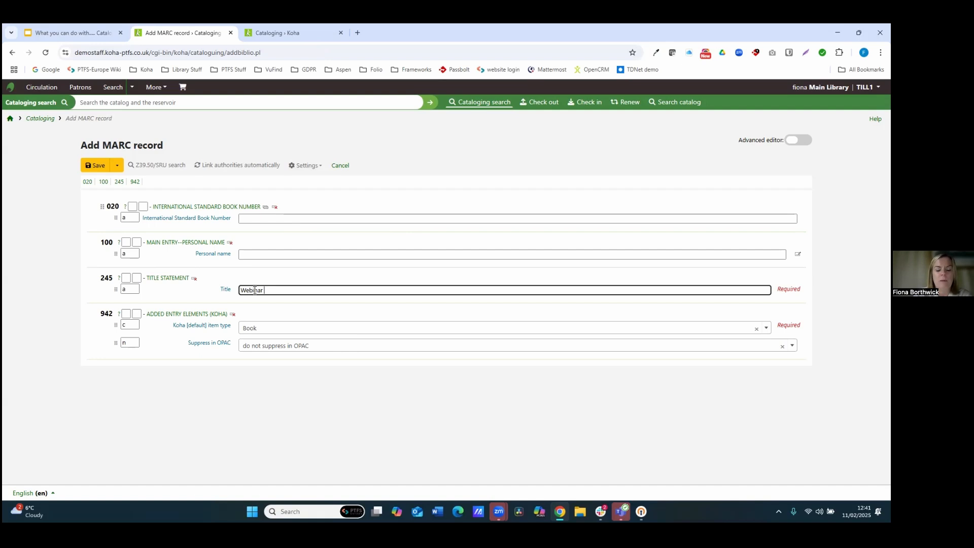
{"action": "type", "text": " Test"}
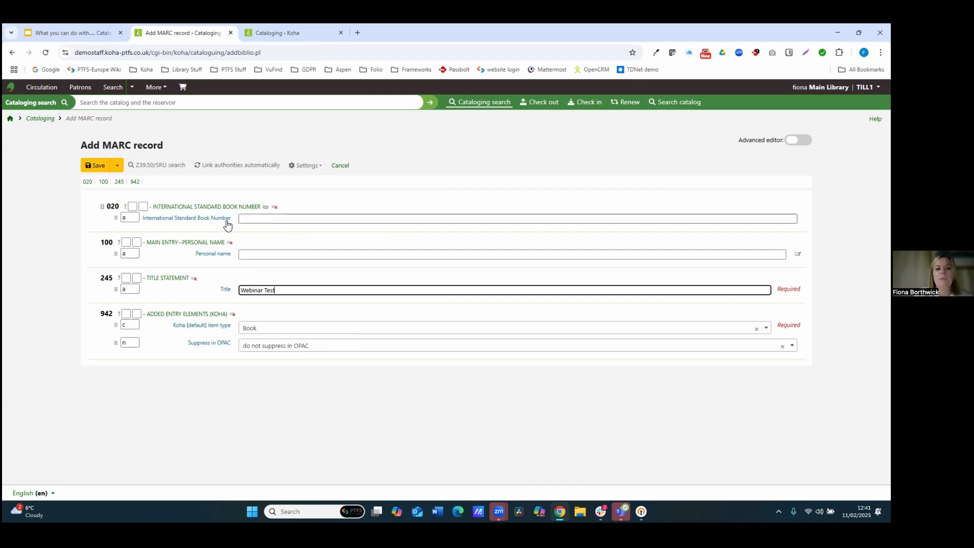
{"action": "left_click", "coordinate": [92, 165]}
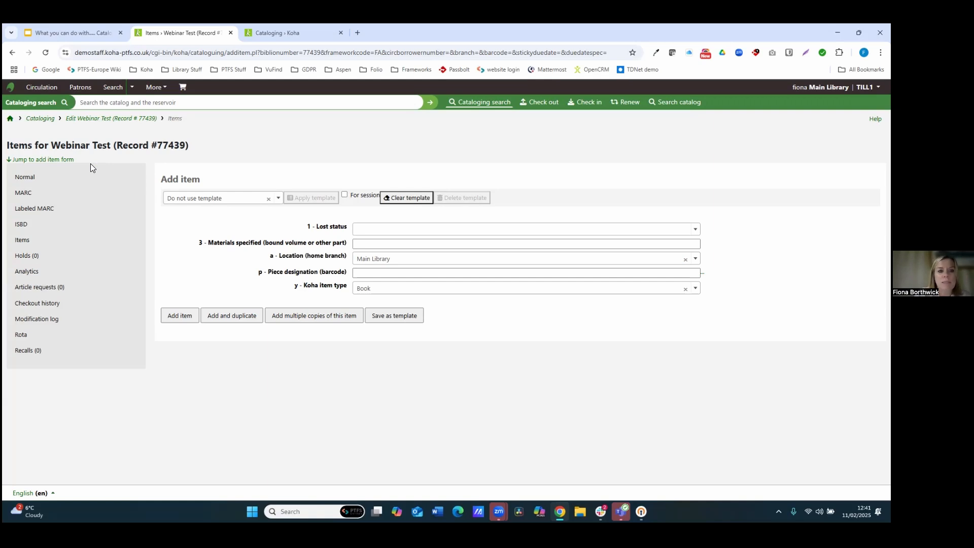
Step: Return to Cataloging and open the Advanced editor for a new record
{"action": "left_click", "coordinate": [40, 119]}
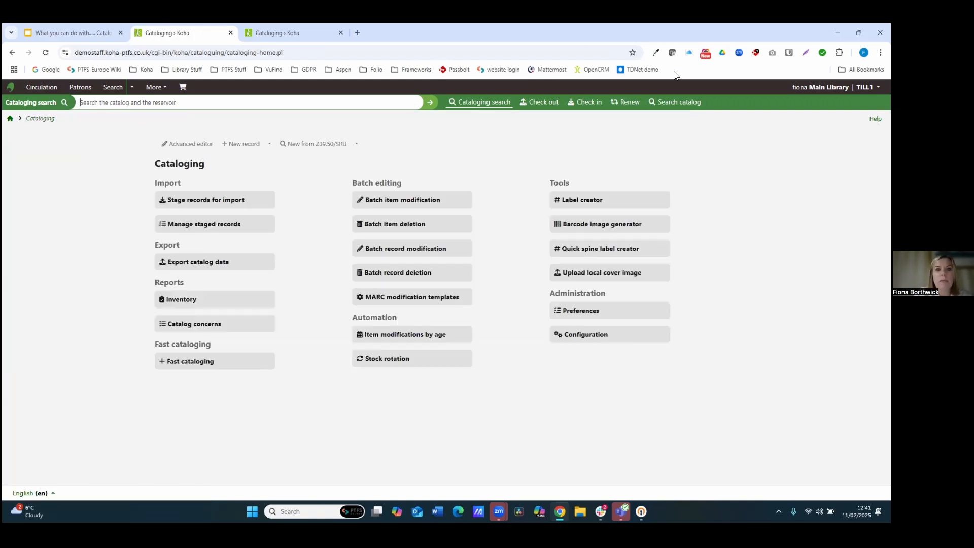
{"action": "left_click", "coordinate": [202, 146]}
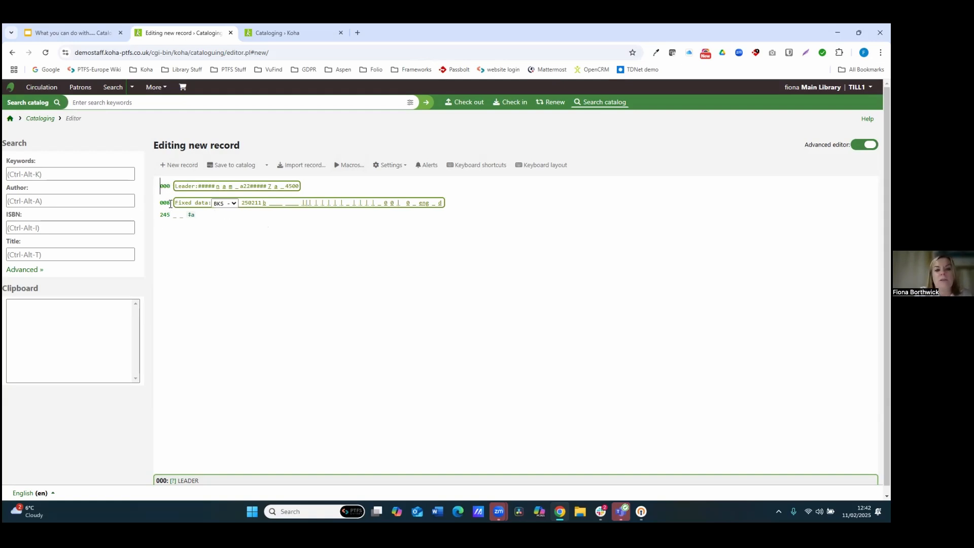
Step: Add a new 100 field on the line below the 245 title field
{"action": "left_click", "coordinate": [221, 215]}
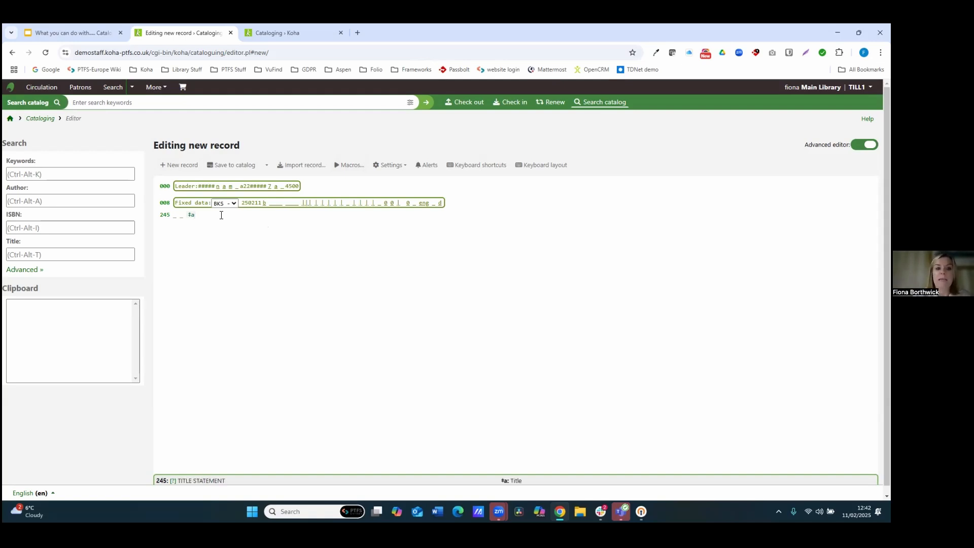
{"action": "key", "text": "Return"}
{"action": "type", "text": "11"}
{"action": "type", "text": "00 _ _"}
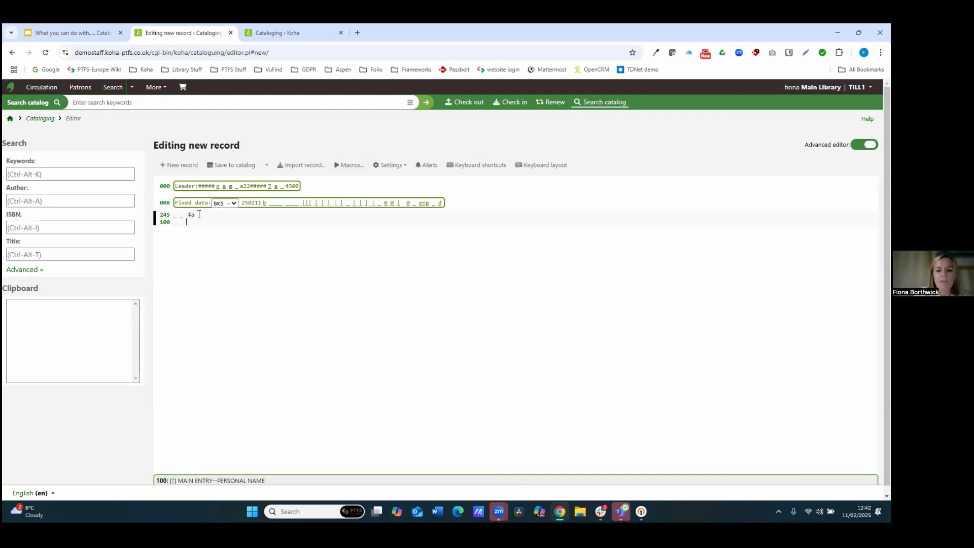
Step: Open the list of supported keyboard shortcuts for the advanced editor
{"action": "key", "text": "ctrl+plus"}
{"action": "key", "text": "ctrl+plus"}
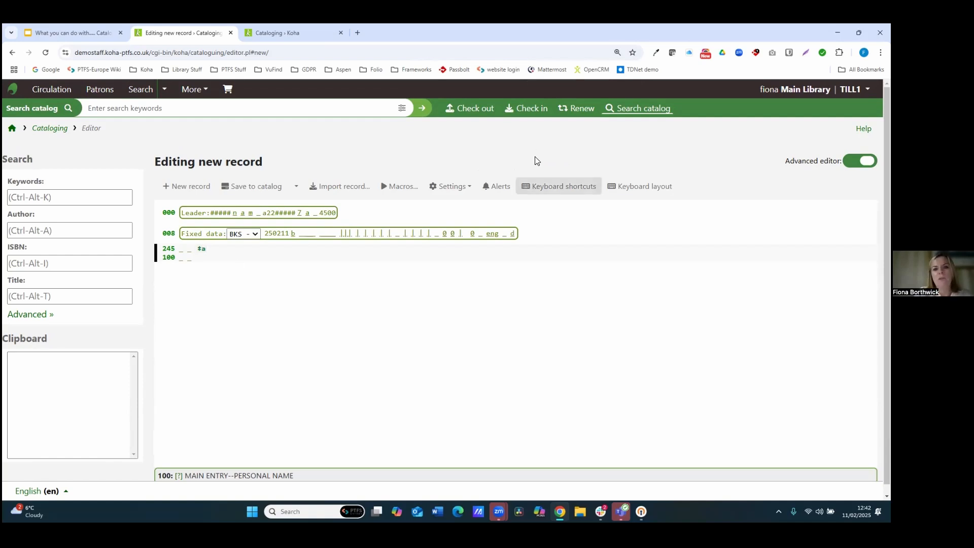
{"action": "left_click", "coordinate": [540, 184]}
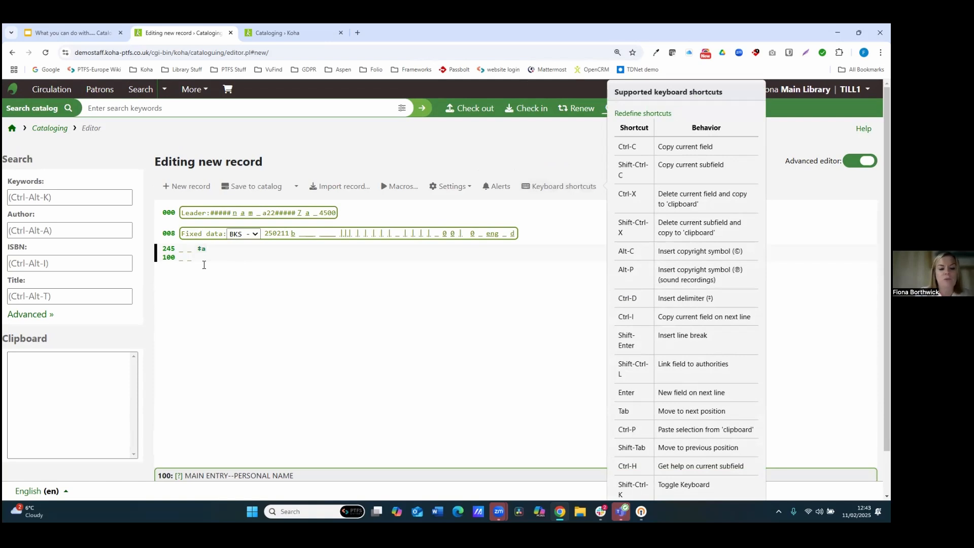
Step: Insert subfield $a into the 100 field, then add another 100 field with subfield $b
{"action": "key", "text": "ctrl+d"}
{"action": "type", "text": "a"}
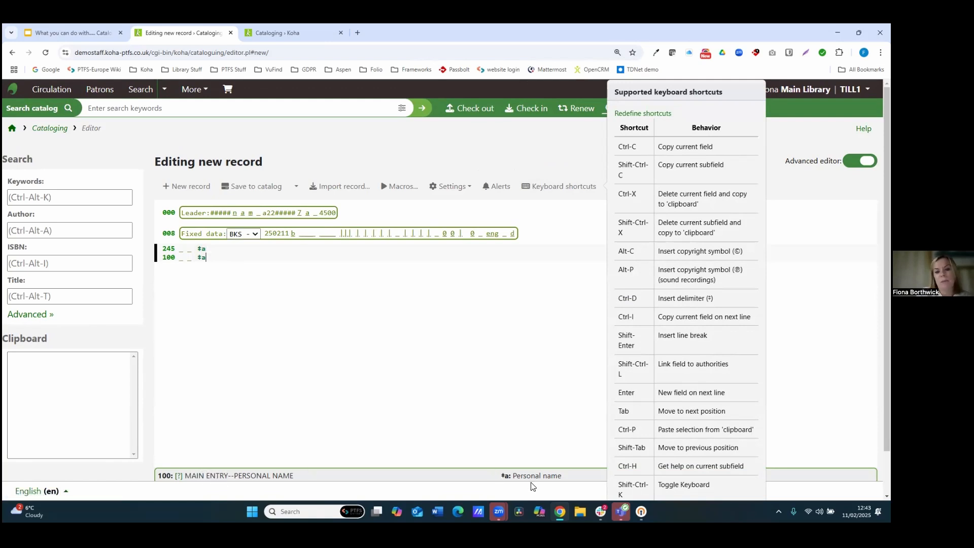
{"action": "key", "text": "Return"}
{"action": "type", "text": "100 _ _"}
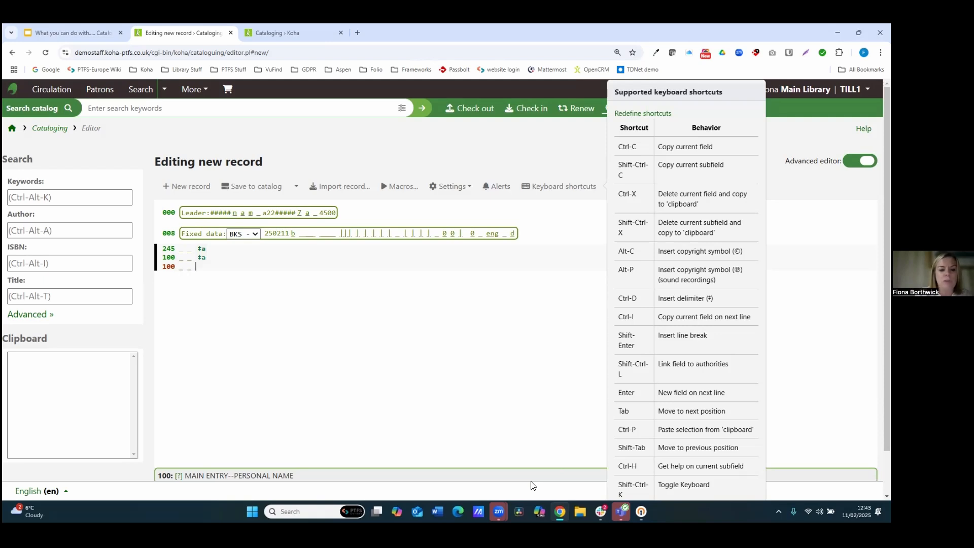
{"action": "key", "text": "ctrl+d"}
{"action": "type", "text": "b"}
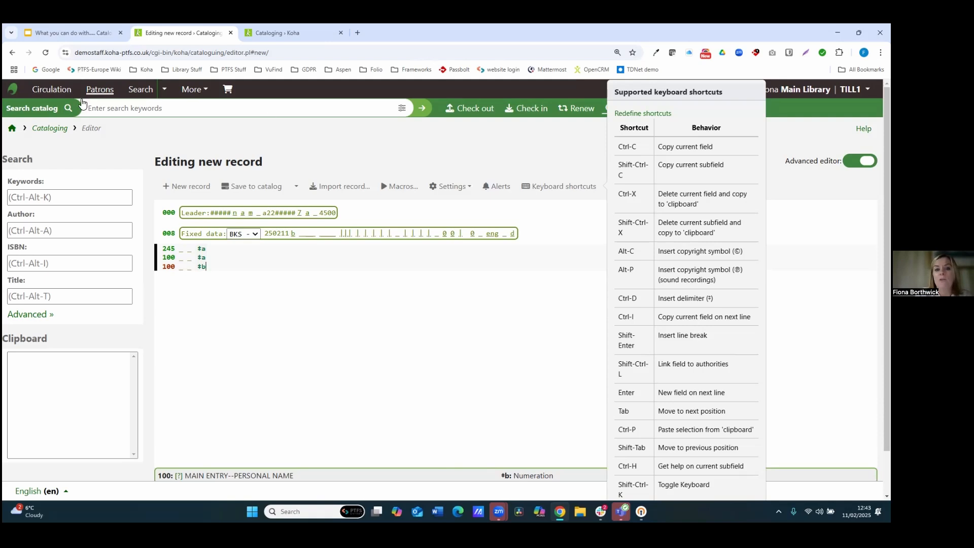
Step: Open the Macros dialog to view the available macros
{"action": "left_click", "coordinate": [400, 186]}
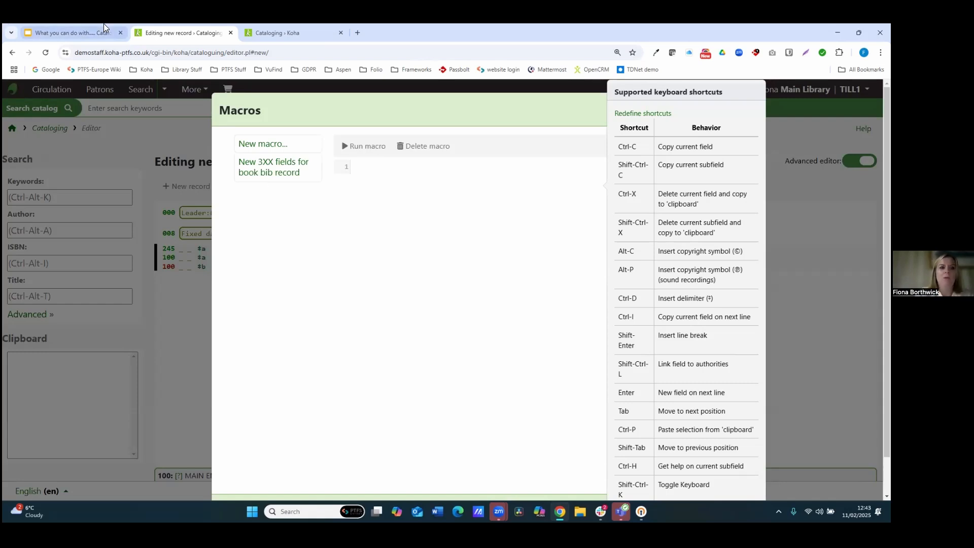
Step: Switch to the presentation slides tab
{"action": "left_click", "coordinate": [85, 31]}
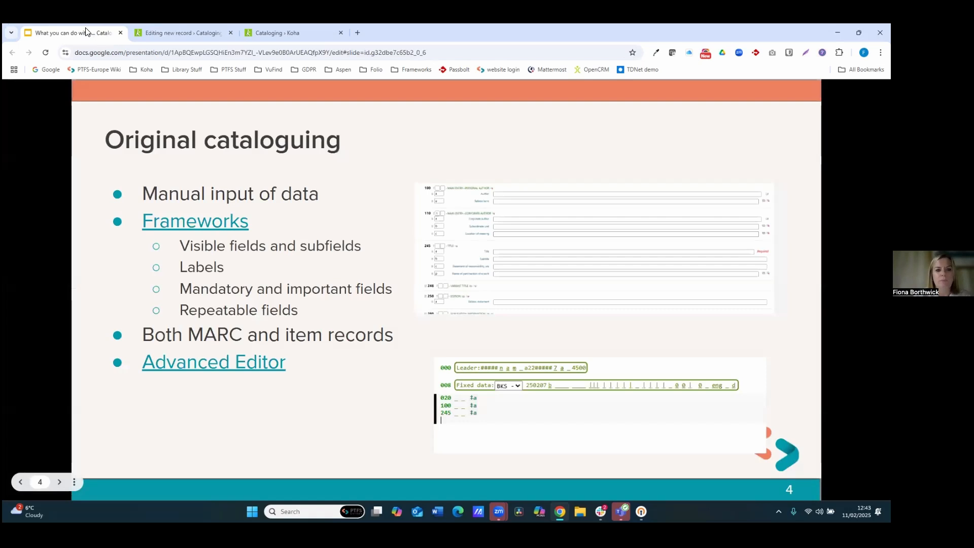
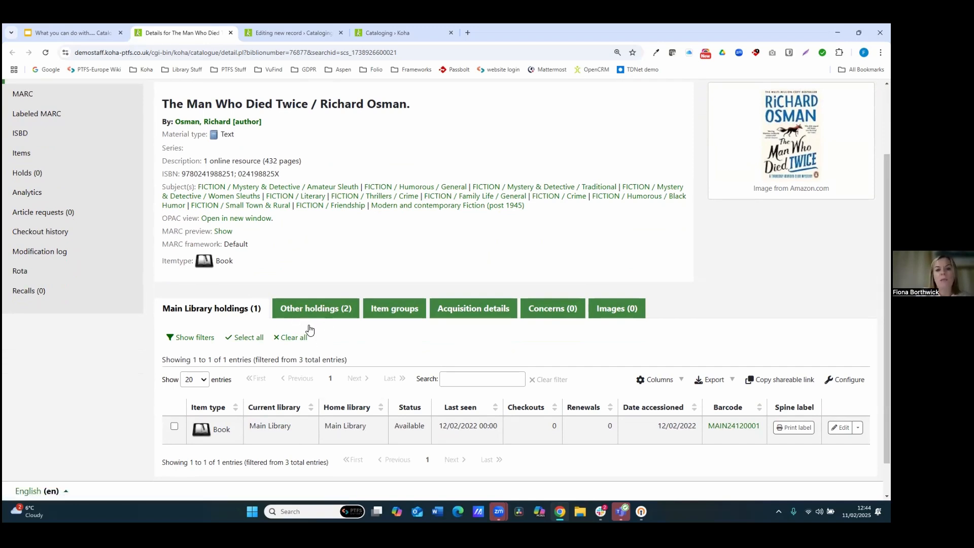
Step: Check the record's other holdings and open a new item form for the record
{"action": "left_click", "coordinate": [311, 318]}
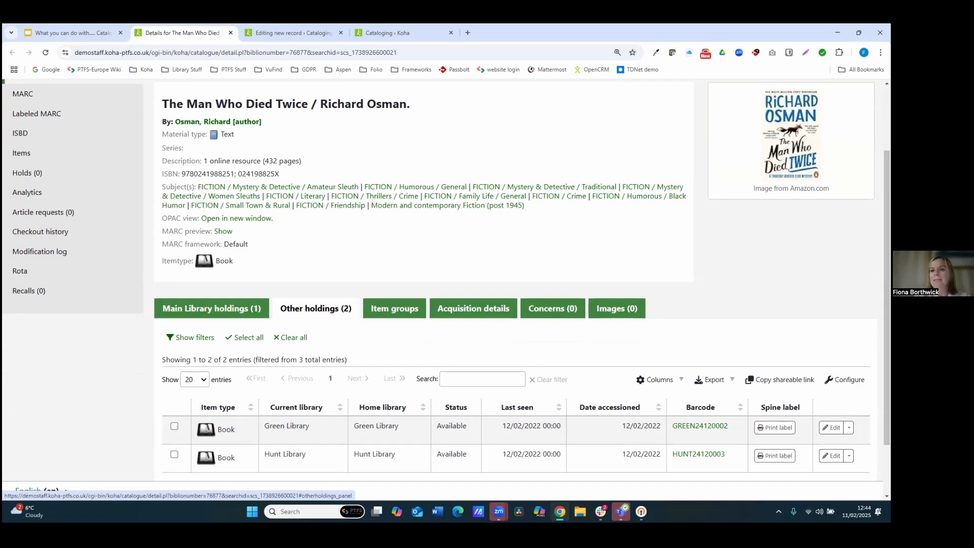
{"action": "scroll", "coordinate": [73, 203], "scroll_direction": "up", "scroll_amount": 3}
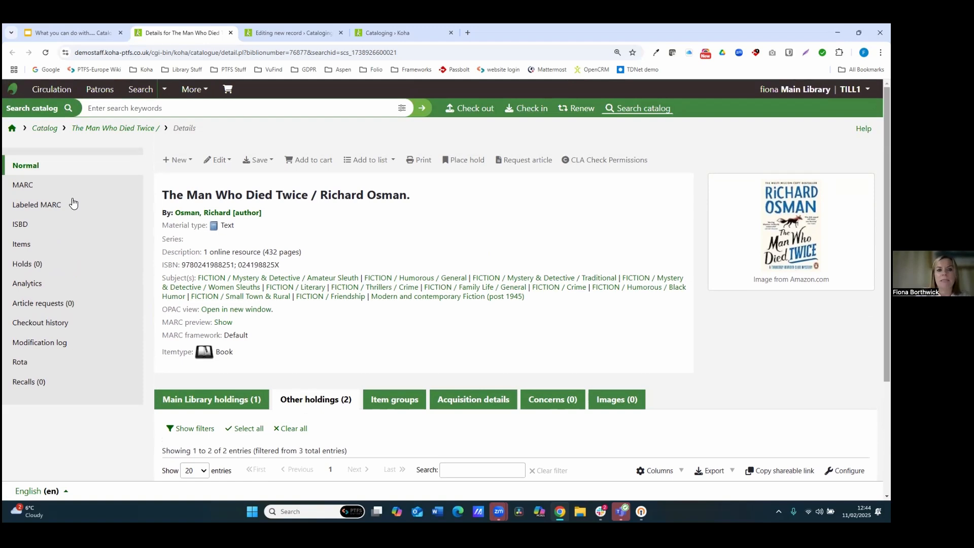
{"action": "left_click", "coordinate": [179, 161]}
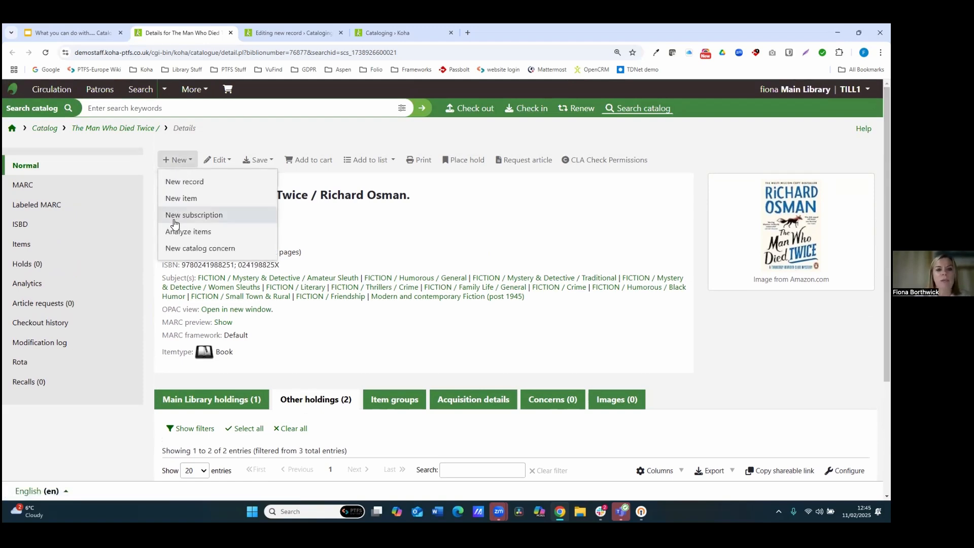
{"action": "left_click", "coordinate": [173, 201]}
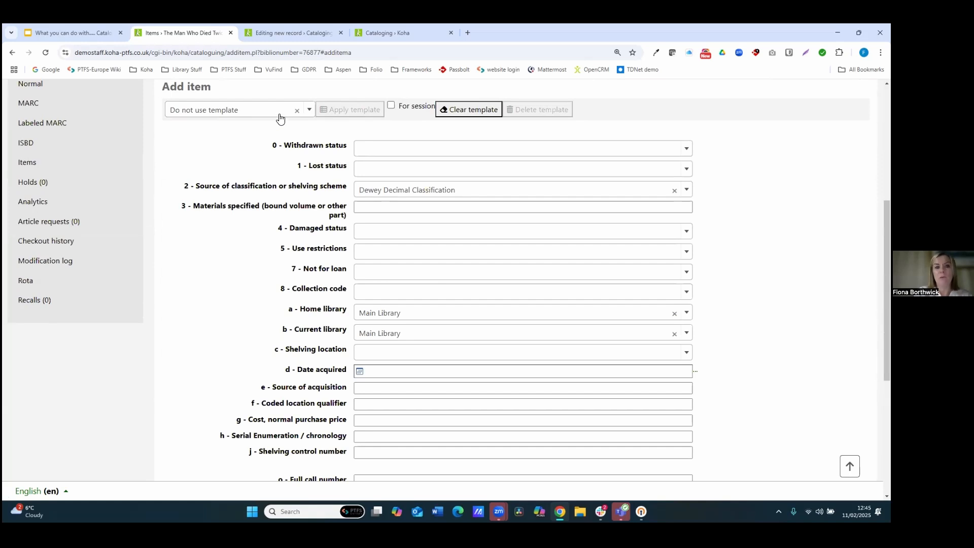
Step: Select and apply the Crime Fiction - Hunt Library (shared) item template to the new item form
{"action": "left_click", "coordinate": [309, 111]}
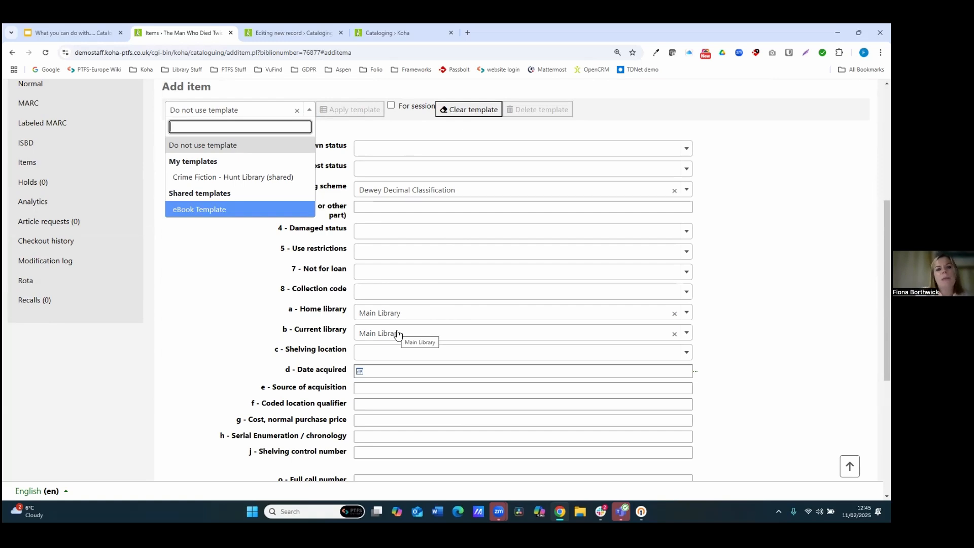
{"action": "left_click", "coordinate": [258, 180]}
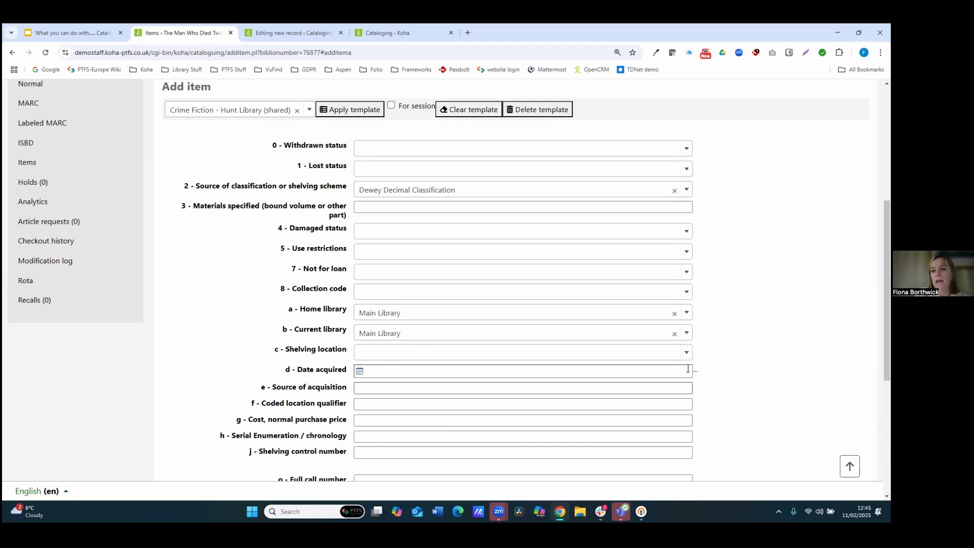
{"action": "scroll", "coordinate": [689, 371], "scroll_direction": "down", "scroll_amount": 1}
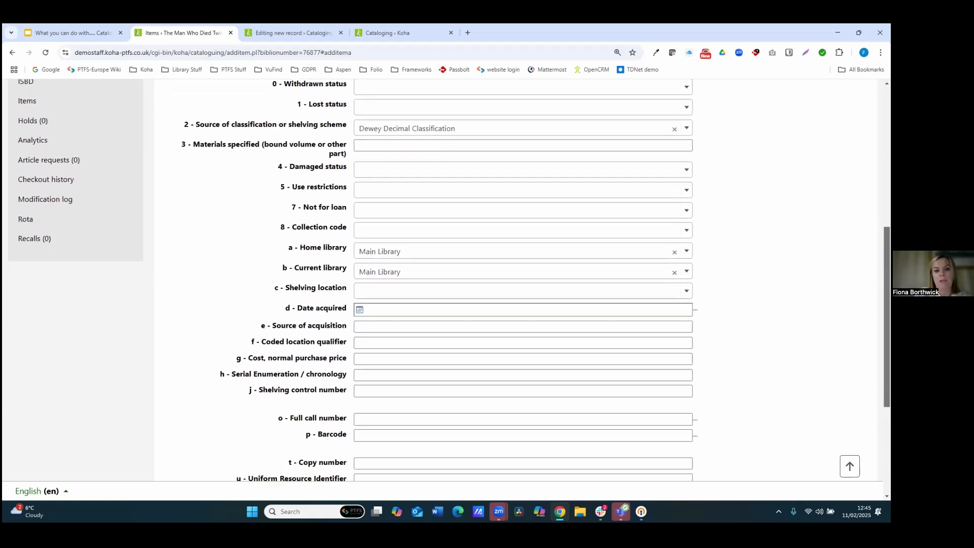
{"action": "scroll", "coordinate": [449, 279], "scroll_direction": "down", "scroll_amount": 2}
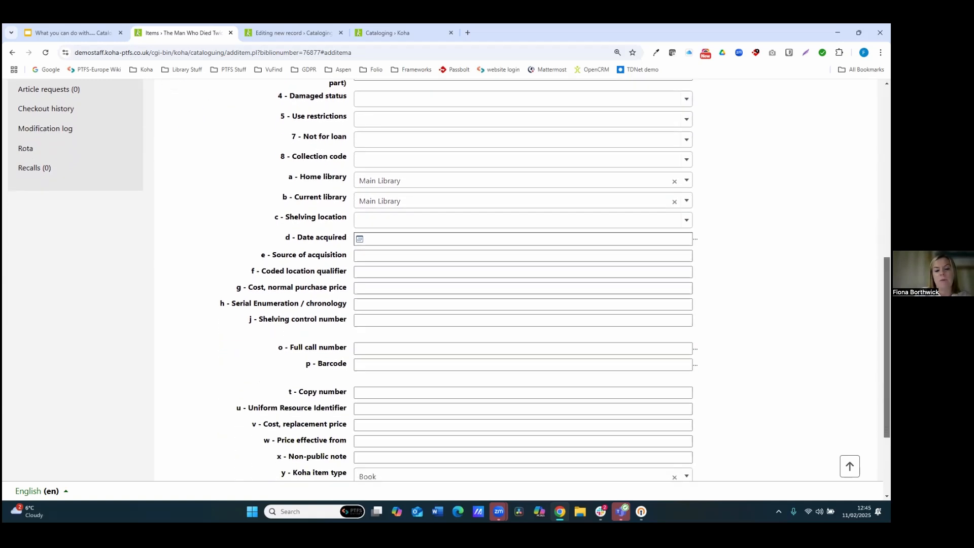
{"action": "scroll", "coordinate": [449, 279], "scroll_direction": "up", "scroll_amount": 3}
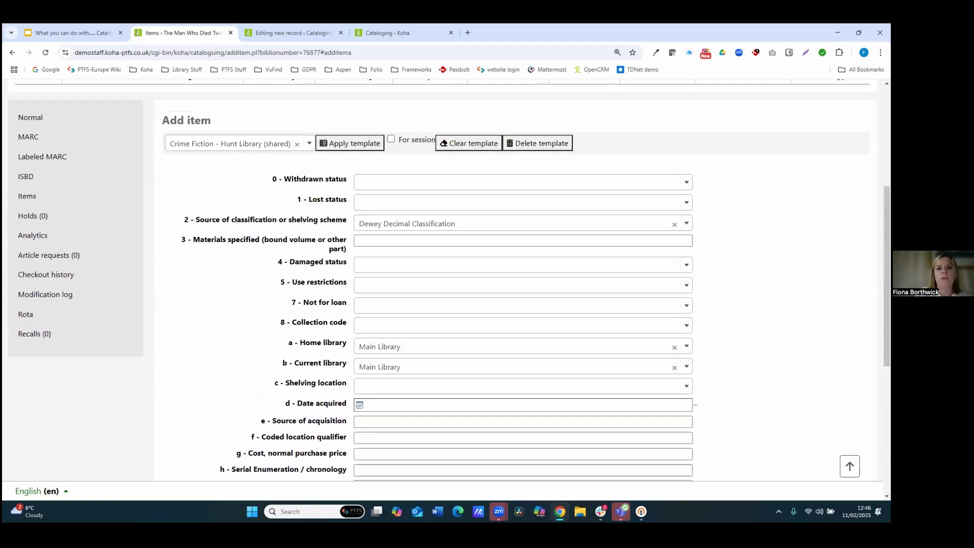
{"action": "left_click", "coordinate": [349, 148]}
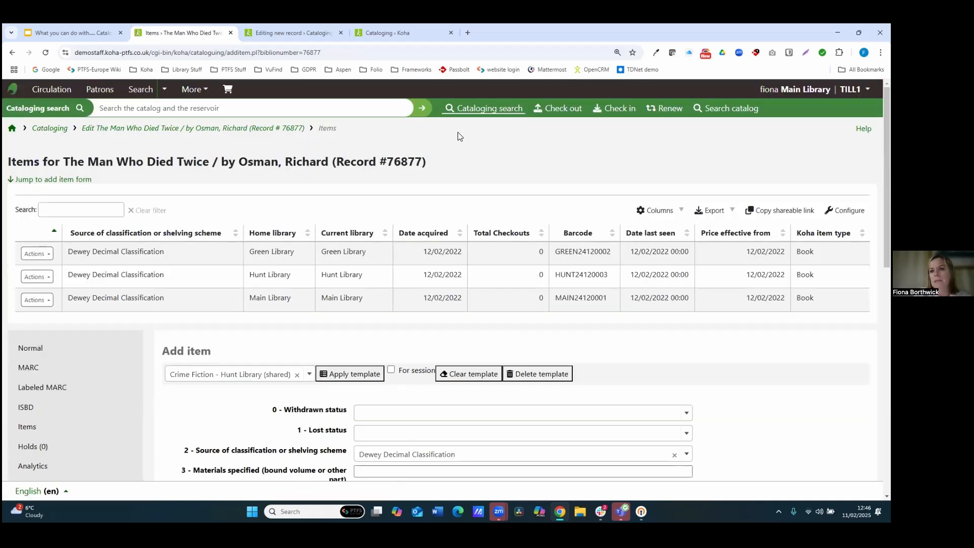
Step: Review the template-filled item fields and add the item to the record
{"action": "scroll", "coordinate": [449, 284], "scroll_direction": "down", "scroll_amount": 4}
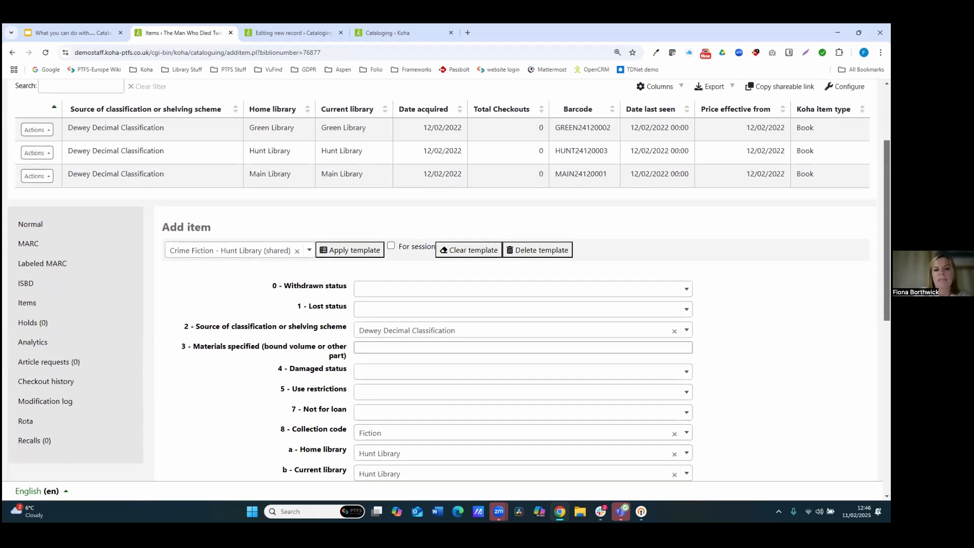
{"action": "scroll", "coordinate": [449, 284], "scroll_direction": "down", "scroll_amount": 3}
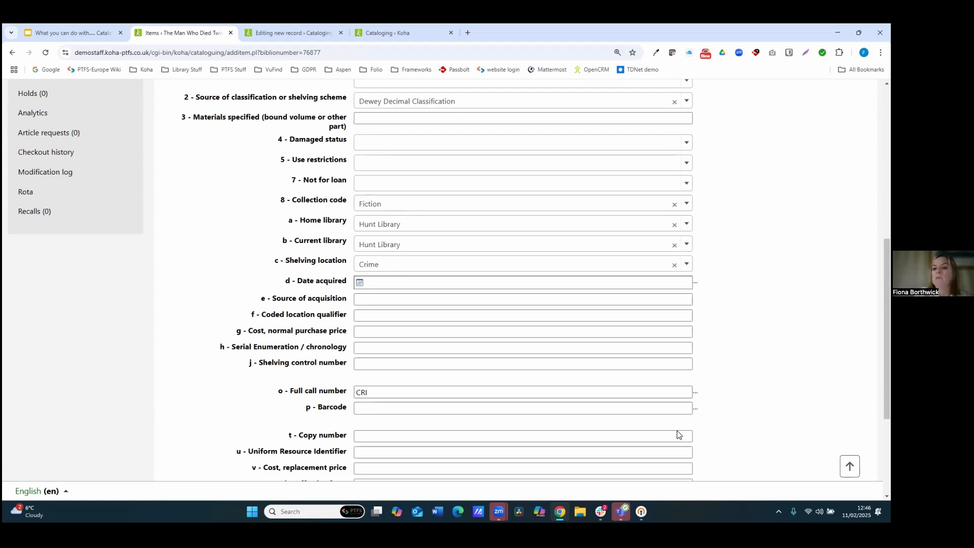
{"action": "scroll", "coordinate": [523, 279], "scroll_direction": "down", "scroll_amount": 3}
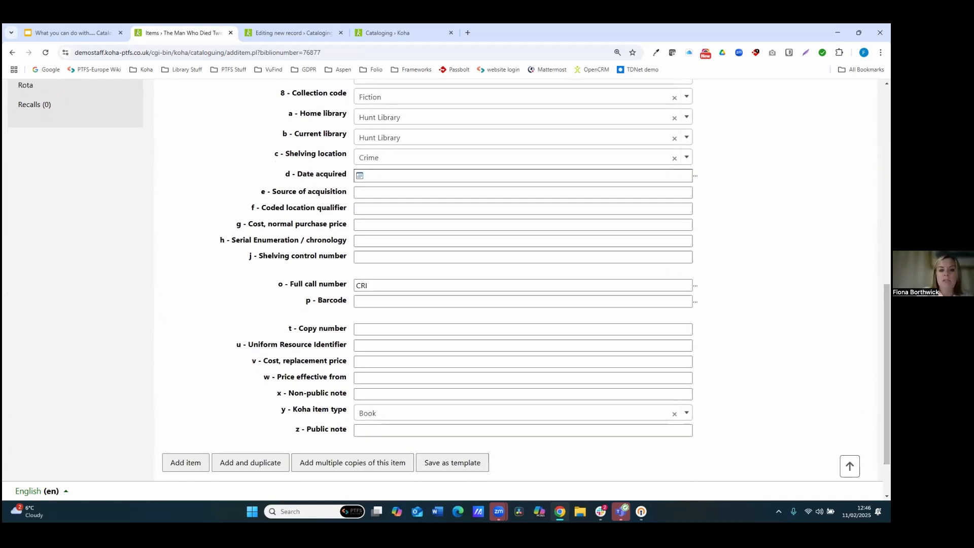
{"action": "left_click", "coordinate": [191, 465]}
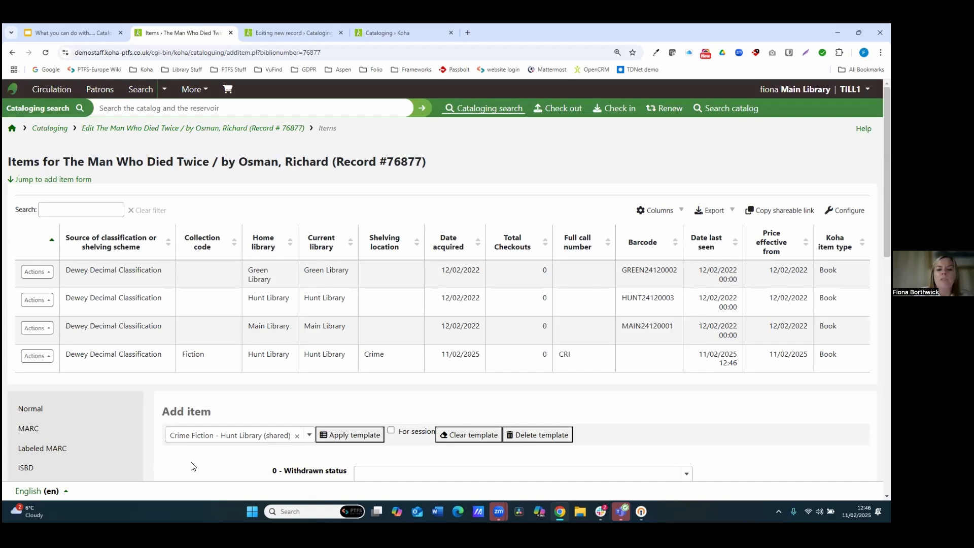
Step: Switch the form to no template and set both home and current library to Education Library
{"action": "left_click", "coordinate": [307, 436]}
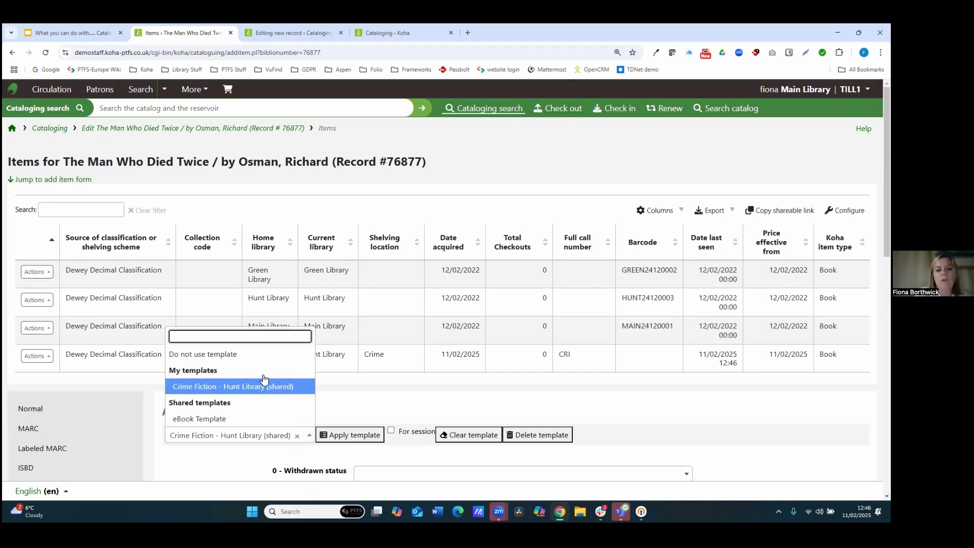
{"action": "left_click", "coordinate": [258, 355]}
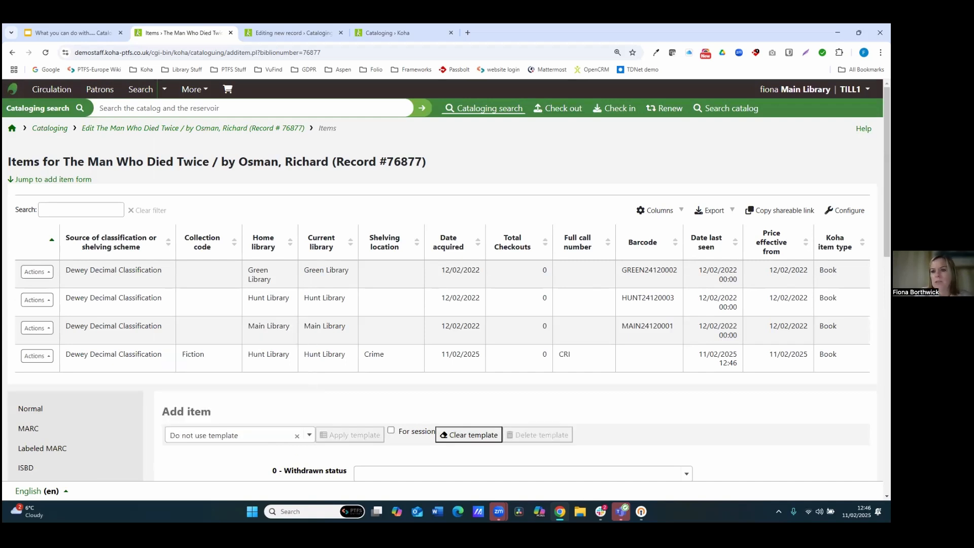
{"action": "scroll", "coordinate": [447, 279], "scroll_direction": "down", "scroll_amount": 5}
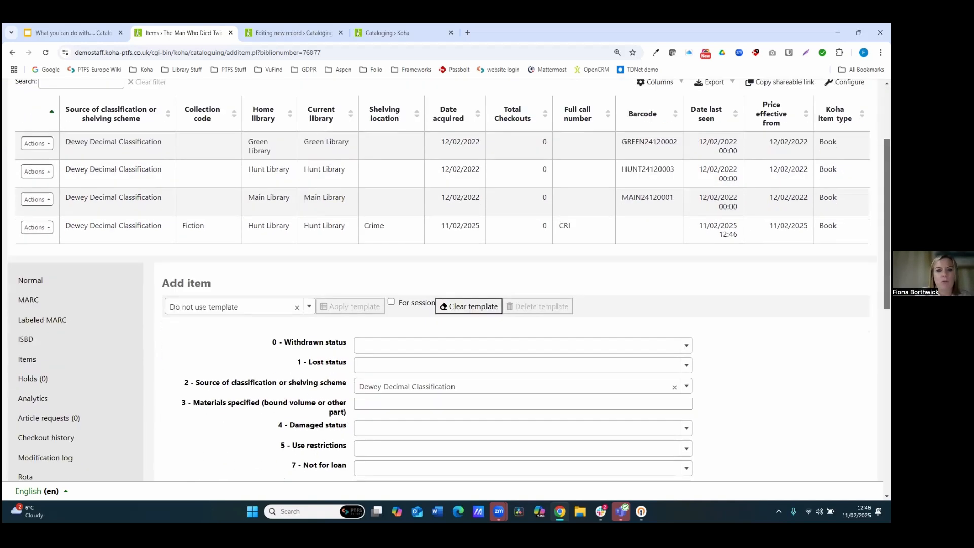
{"action": "left_click", "coordinate": [471, 409]}
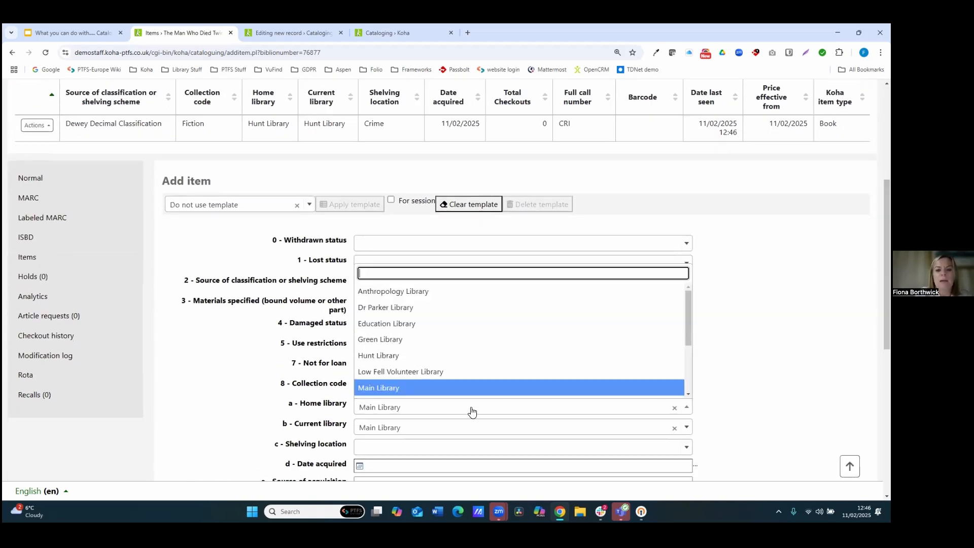
{"action": "left_click", "coordinate": [430, 325]}
{"action": "left_click", "coordinate": [421, 432]}
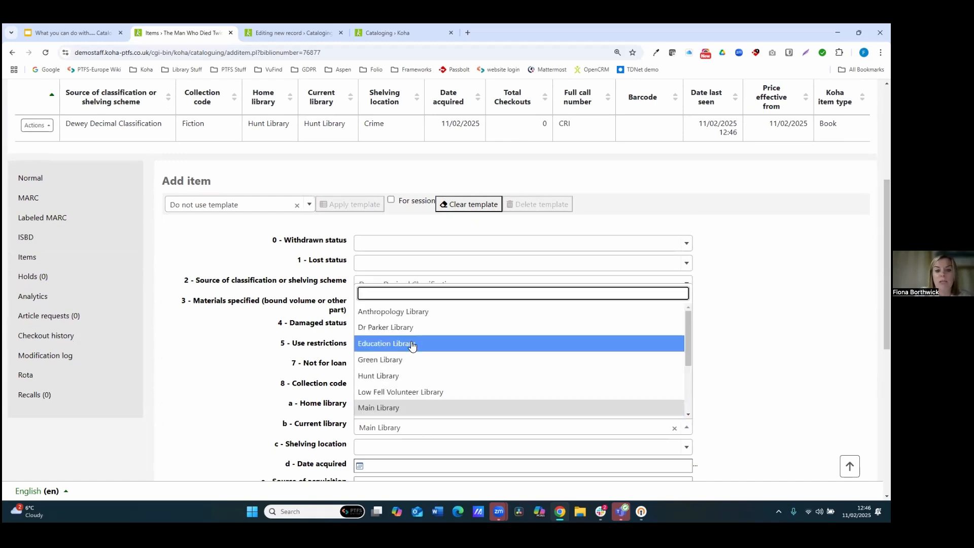
{"action": "left_click", "coordinate": [411, 342]}
Step: Set the collection code to Reference and the Koha item type to Maps
{"action": "left_click", "coordinate": [392, 391]}
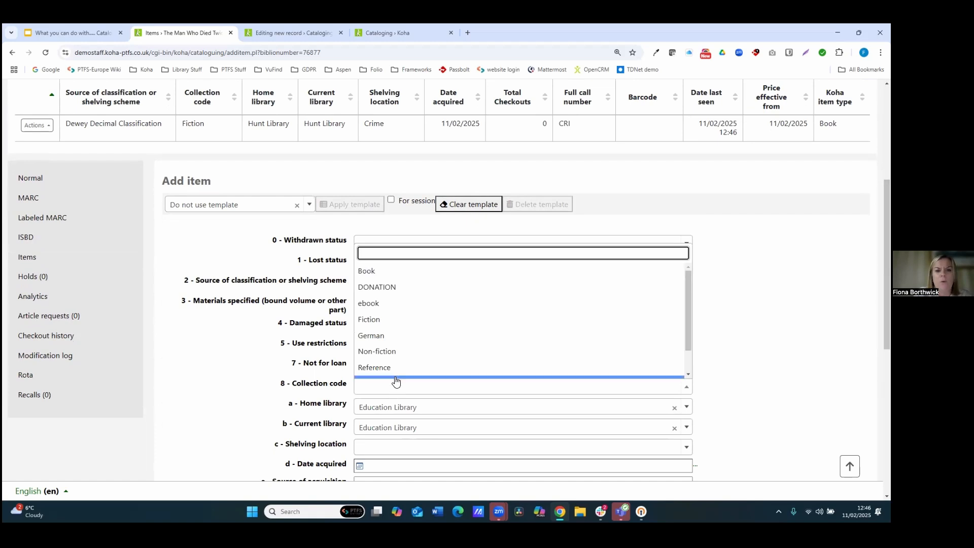
{"action": "left_click", "coordinate": [395, 373]}
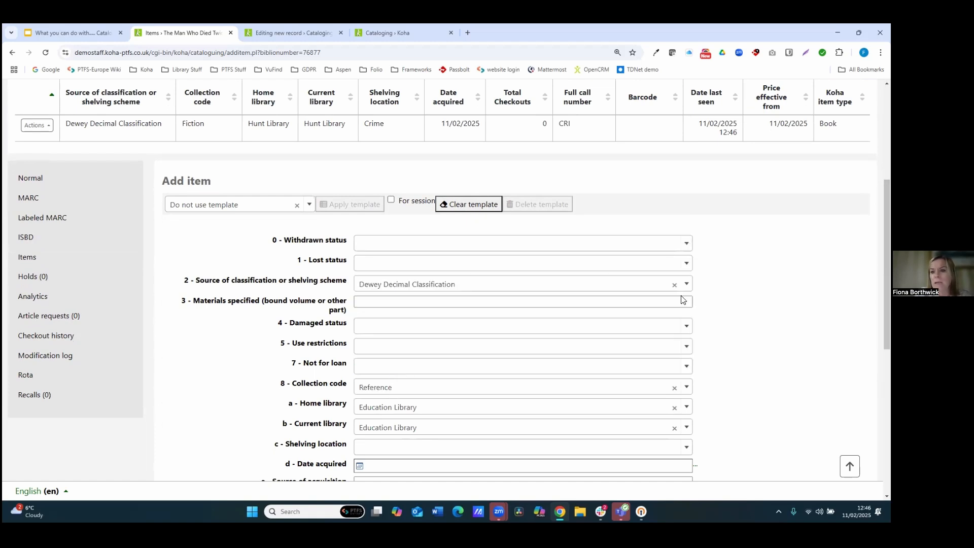
{"action": "scroll", "coordinate": [396, 373], "scroll_direction": "down", "scroll_amount": 2}
{"action": "scroll", "coordinate": [482, 279], "scroll_direction": "down", "scroll_amount": 3}
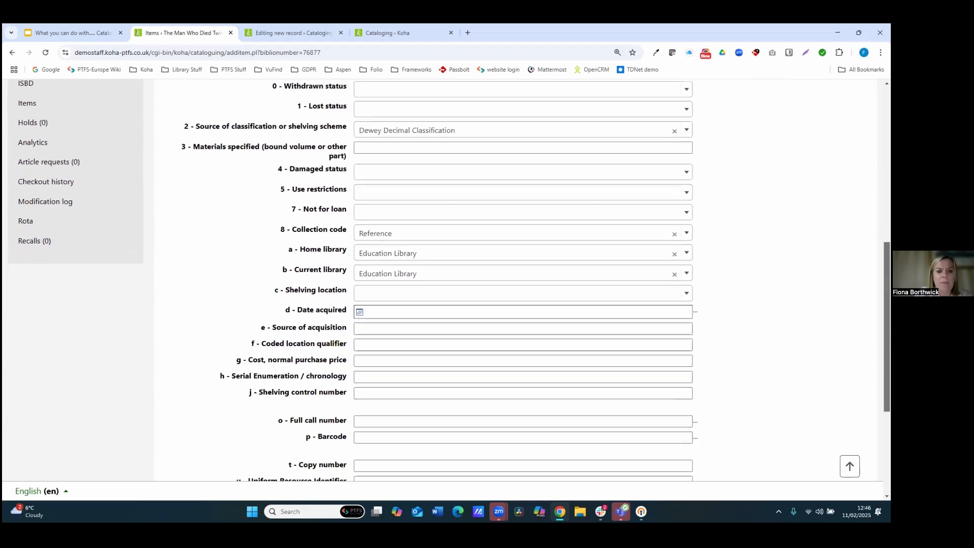
{"action": "scroll", "coordinate": [449, 280], "scroll_direction": "down", "scroll_amount": 1}
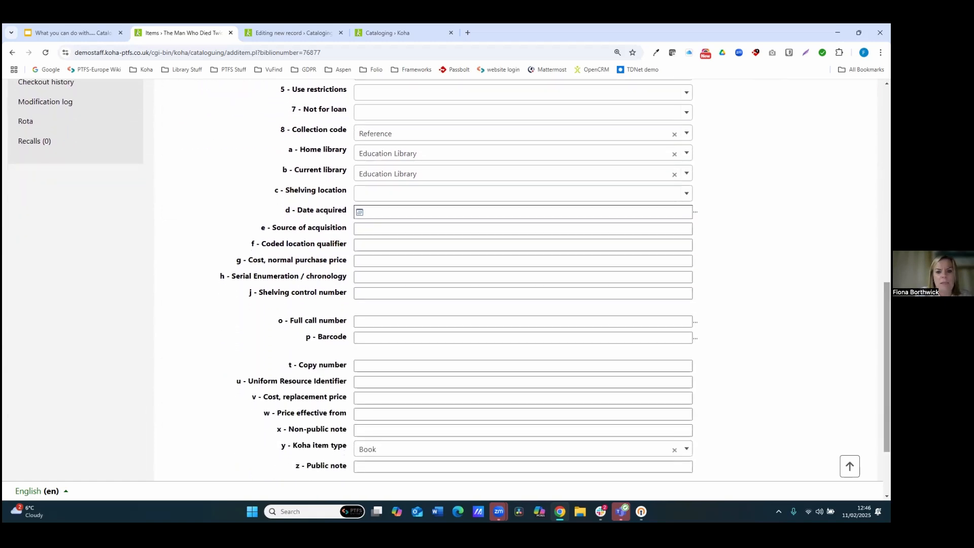
{"action": "left_click", "coordinate": [576, 451]}
{"action": "type", "text": "m"}
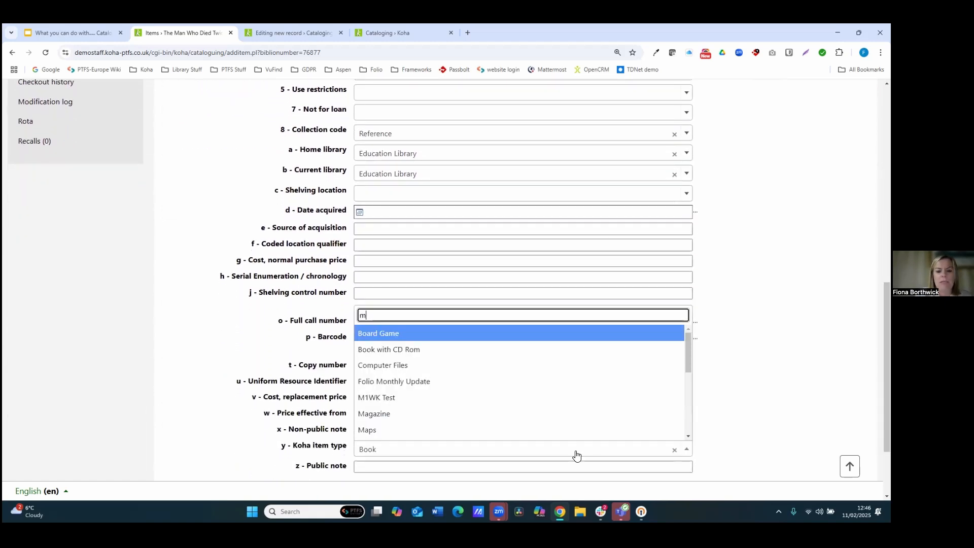
{"action": "type", "text": "a"}
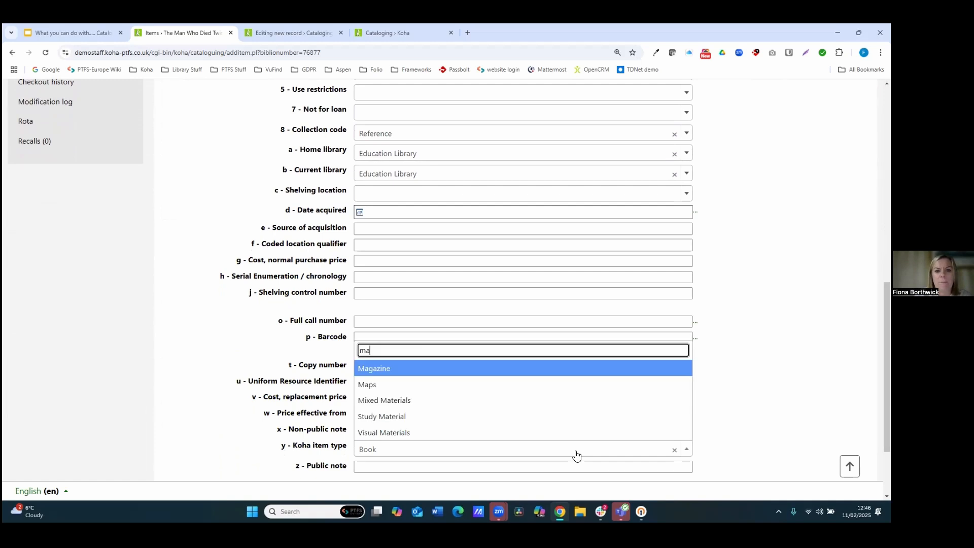
{"action": "left_click", "coordinate": [454, 383]}
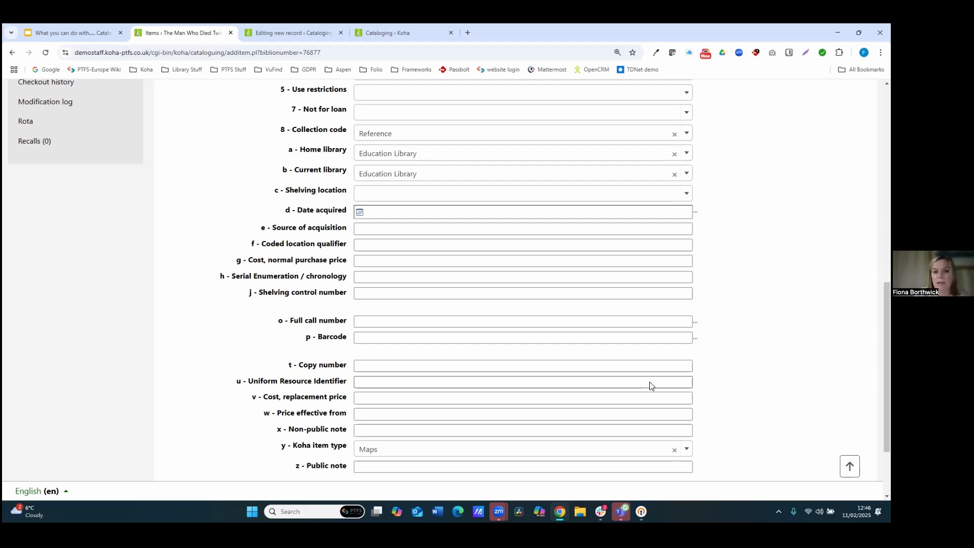
Step: Set the full call number to MAP and save the settings as a shared template named Education - Maps
{"action": "left_click", "coordinate": [391, 322]}
{"action": "type", "text": "MAP"}
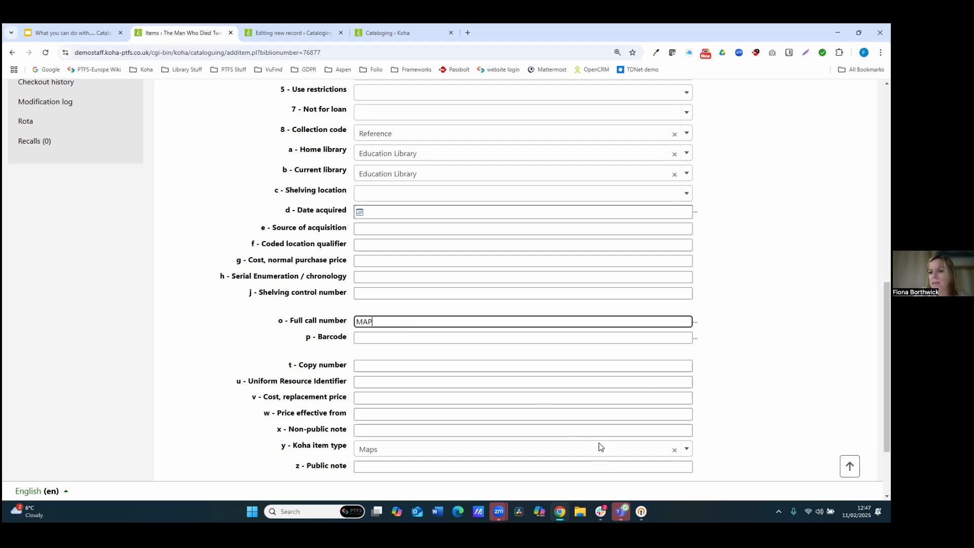
{"action": "scroll", "coordinate": [523, 304], "scroll_direction": "down", "scroll_amount": 2}
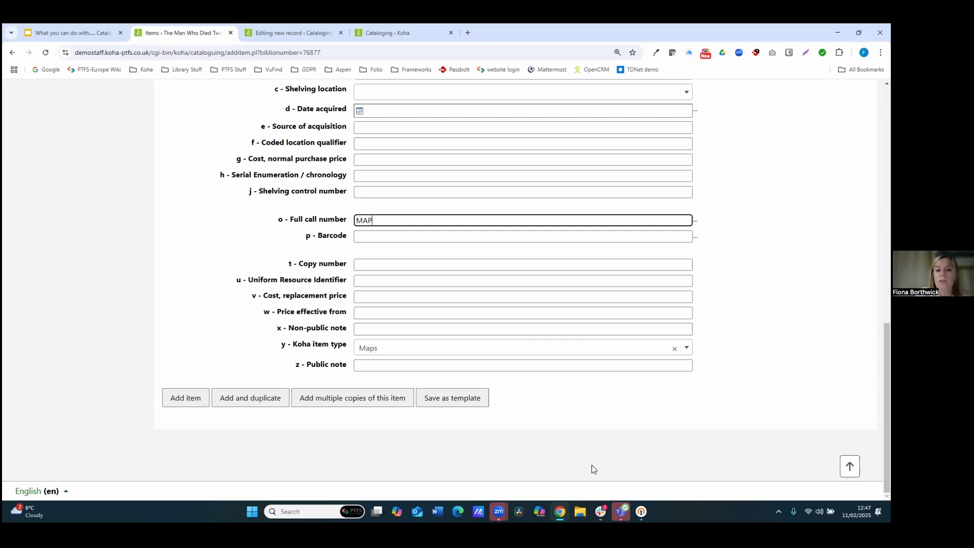
{"action": "left_click", "coordinate": [461, 400]}
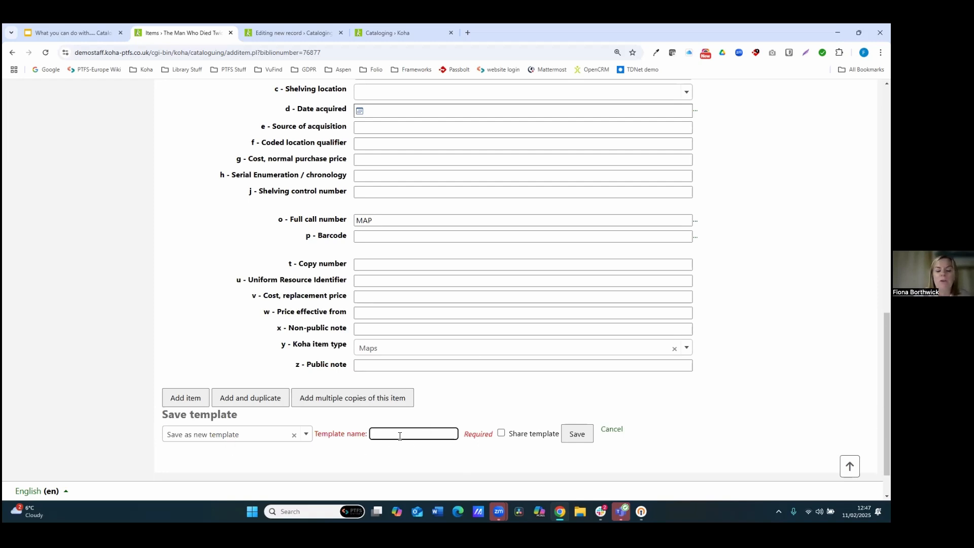
{"action": "type", "text": "Edua"}
{"action": "type", "text": "ation - Map"}
{"action": "type", "text": "s"}
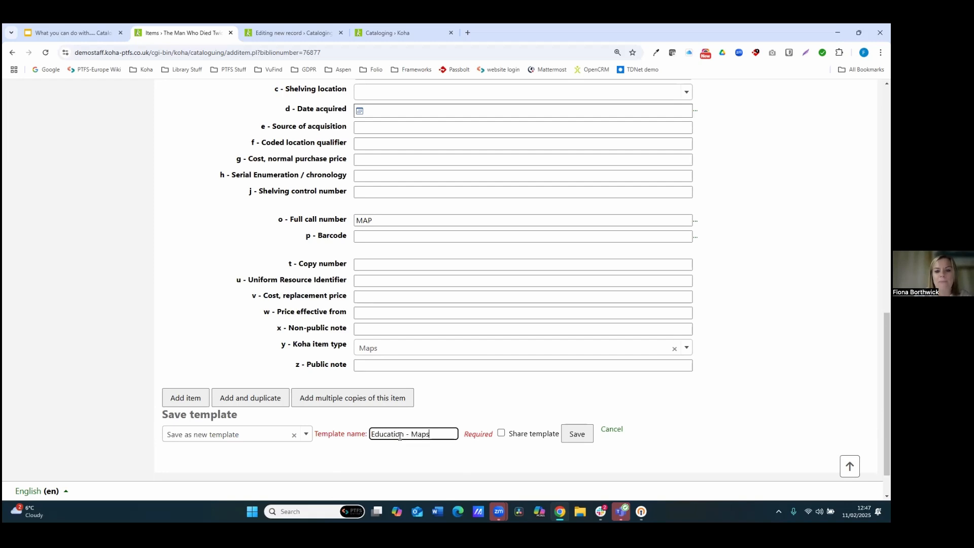
{"action": "left_click", "coordinate": [500, 437]}
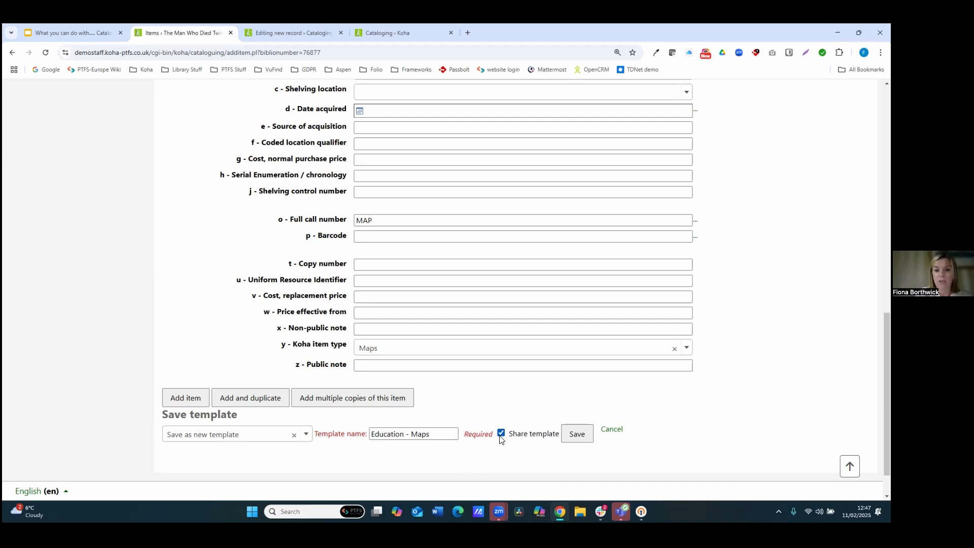
{"action": "left_click", "coordinate": [577, 434]}
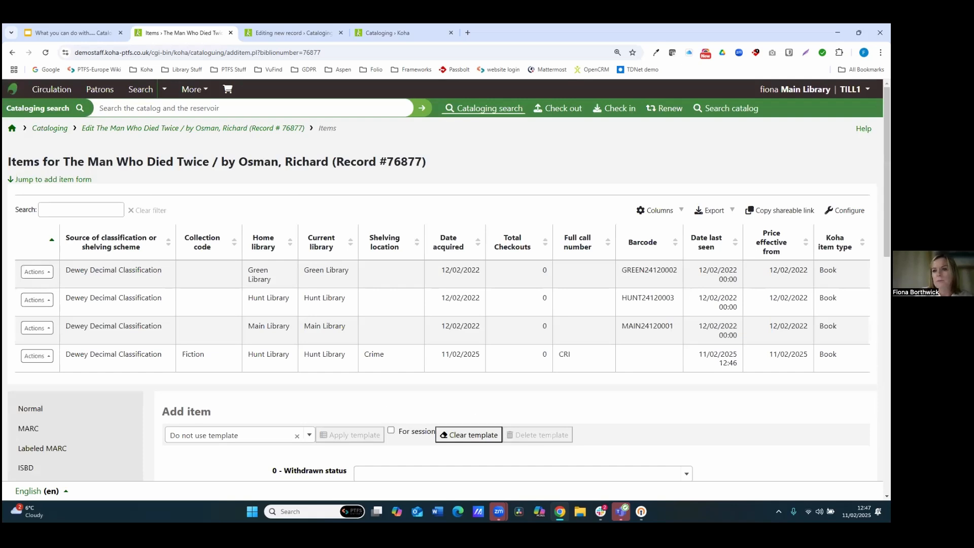
Step: Select the Education - Maps (shared) template in the add item form
{"action": "scroll", "coordinate": [447, 279], "scroll_direction": "down", "scroll_amount": 3}
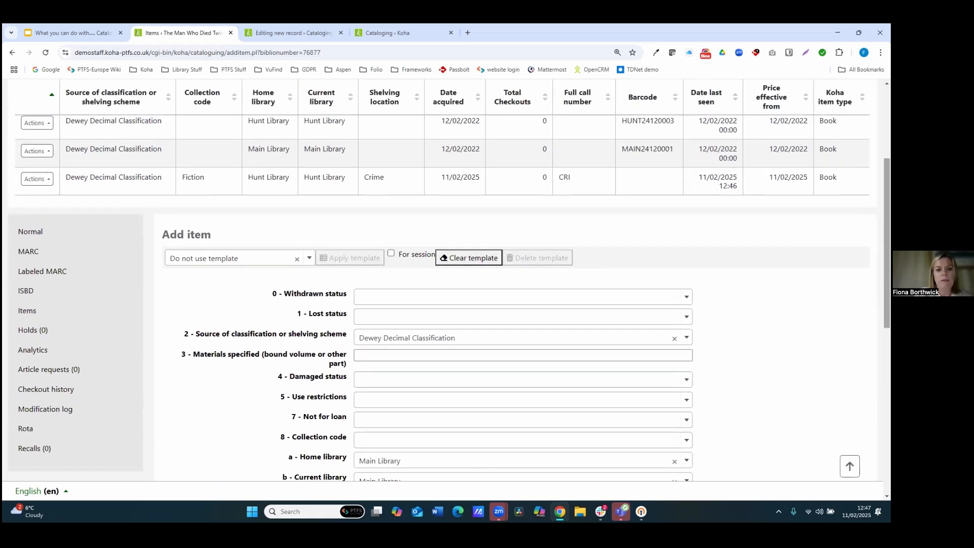
{"action": "left_click", "coordinate": [307, 260]}
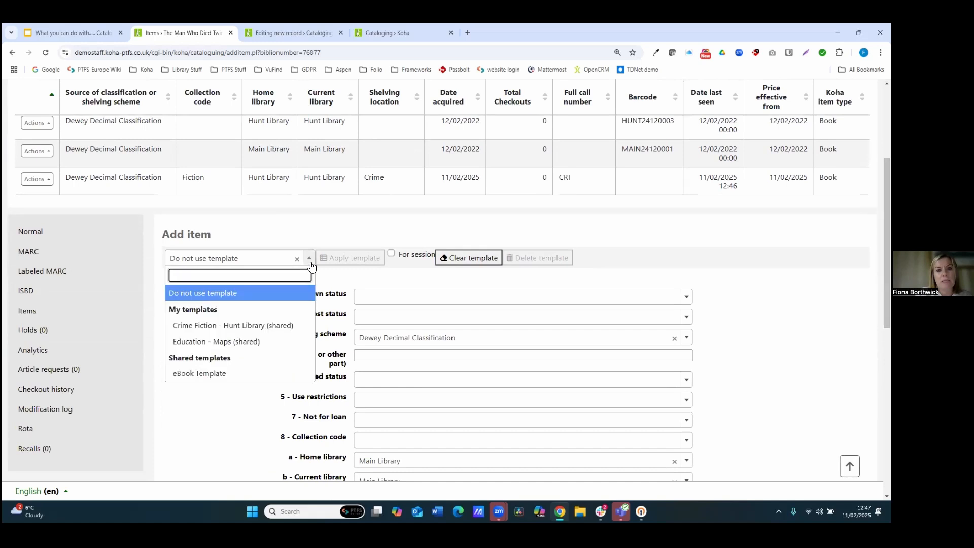
{"action": "left_click", "coordinate": [227, 343]}
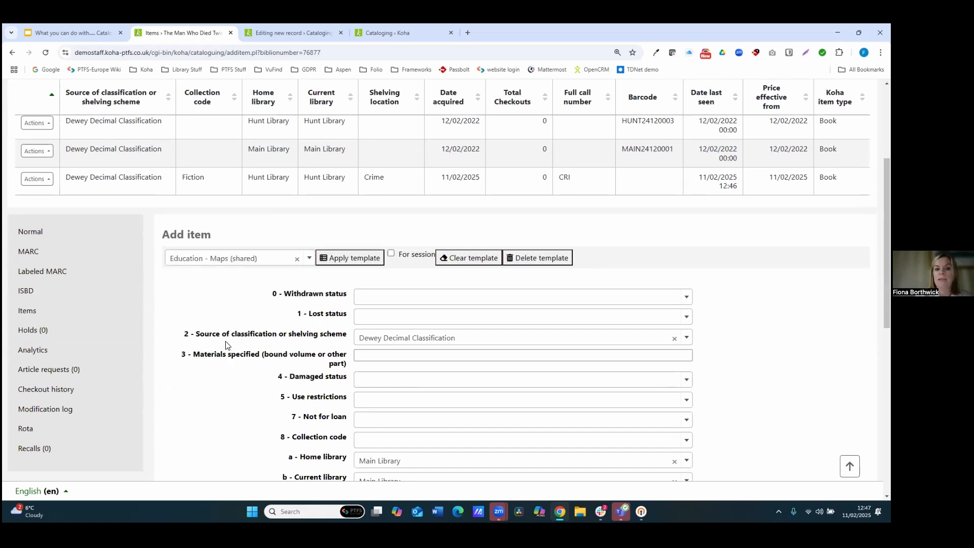
Step: Apply the Education - Maps (shared) template to the add item form
{"action": "left_click", "coordinate": [352, 259]}
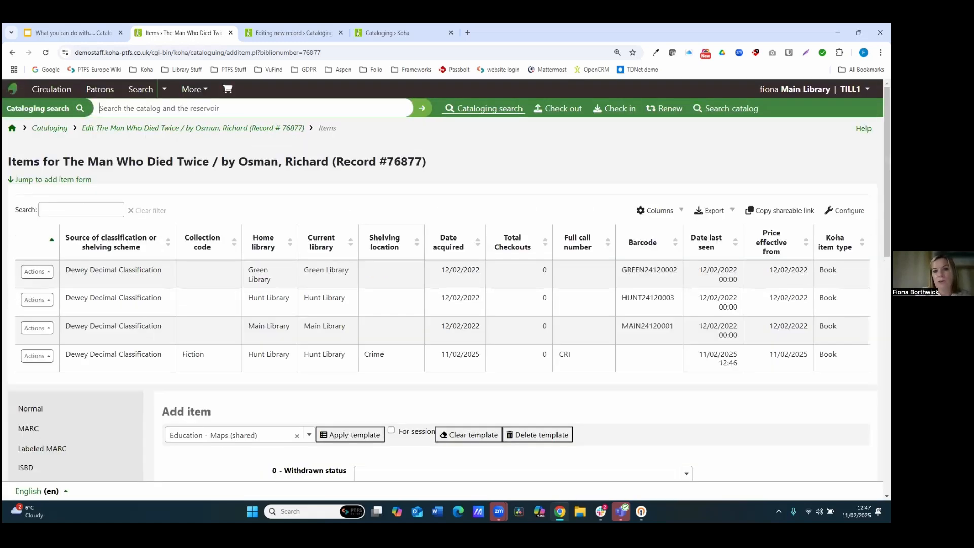
{"action": "scroll", "coordinate": [469, 243], "scroll_direction": "down", "scroll_amount": 5}
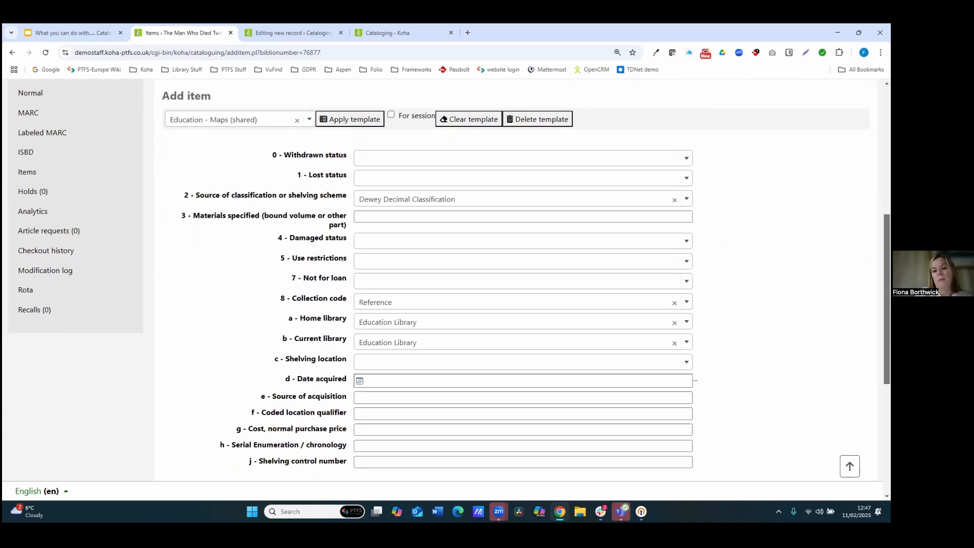
{"action": "scroll", "coordinate": [446, 279], "scroll_direction": "up", "scroll_amount": 2}
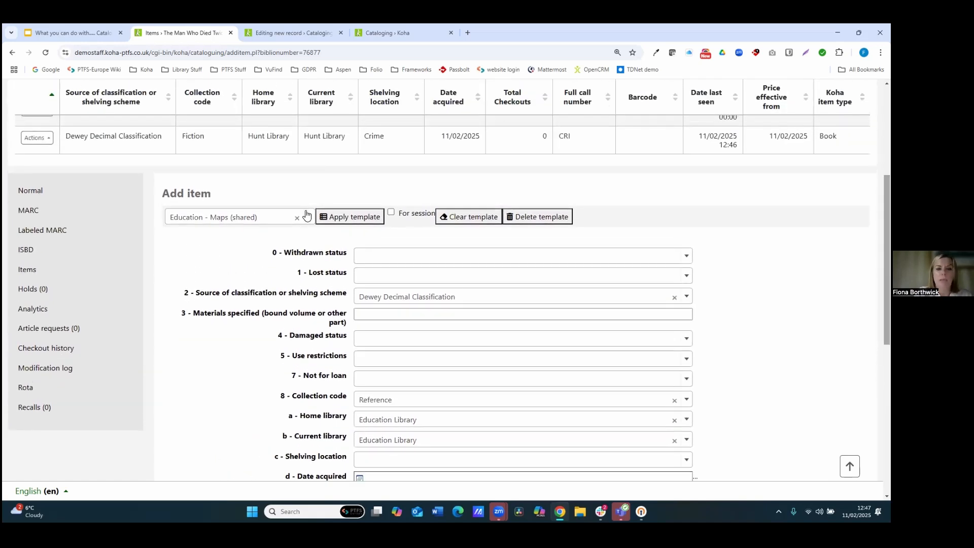
Step: Review the item template list and advance the presentation to the Import records slide
{"action": "left_click", "coordinate": [307, 215]}
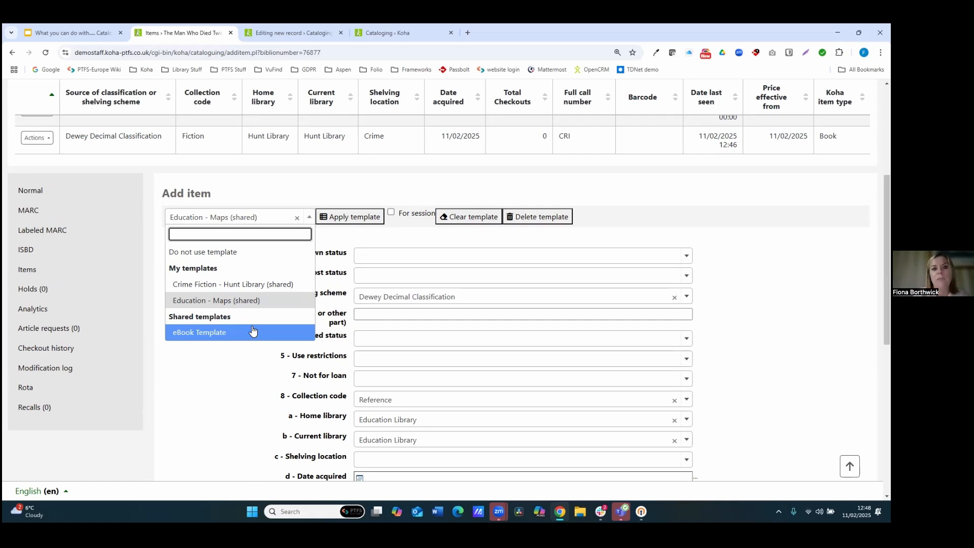
{"action": "left_click", "coordinate": [59, 35]}
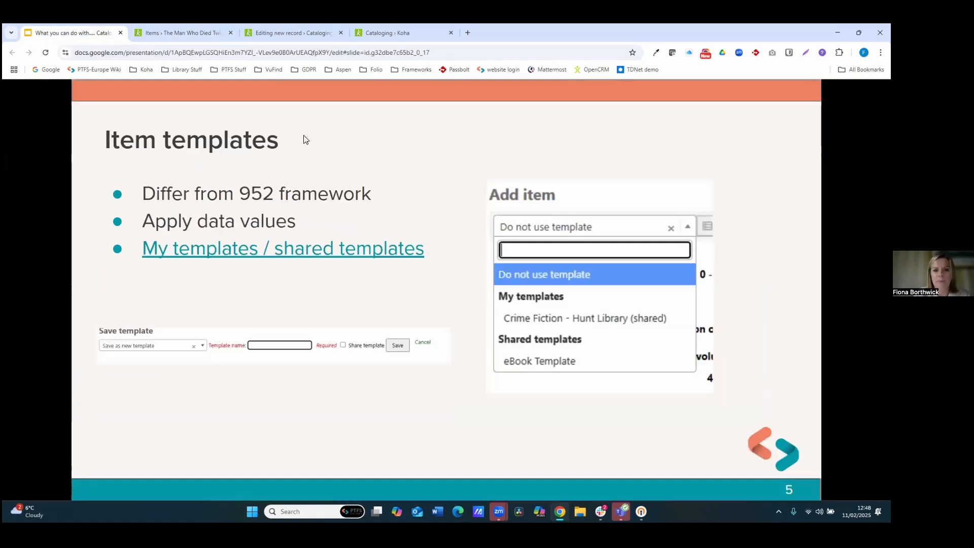
{"action": "key", "text": "Right"}
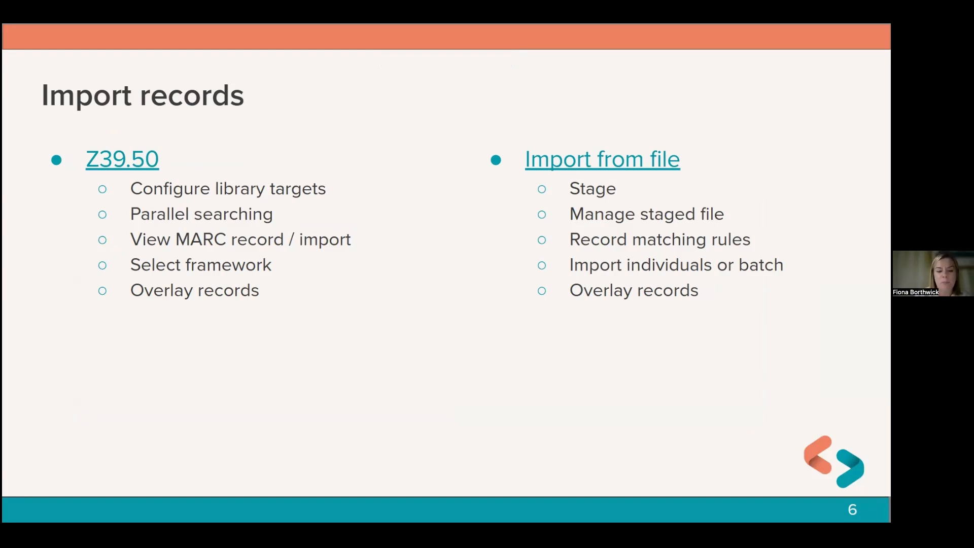
Step: Open the Z39.50/SRU search and tick Library of Congress and National Library of Scotland as search targets
{"action": "left_click", "coordinate": [113, 163]}
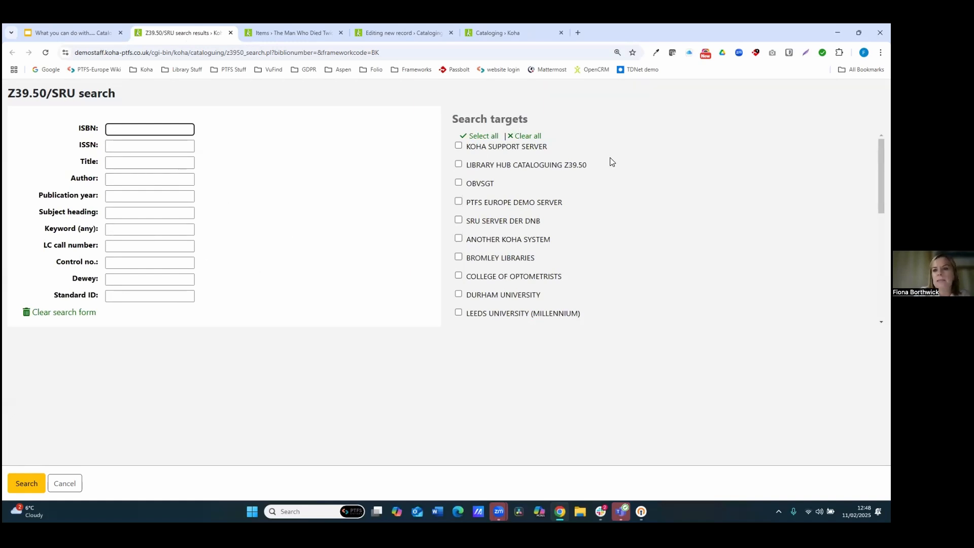
{"action": "scroll", "coordinate": [463, 259], "scroll_direction": "down", "scroll_amount": 3}
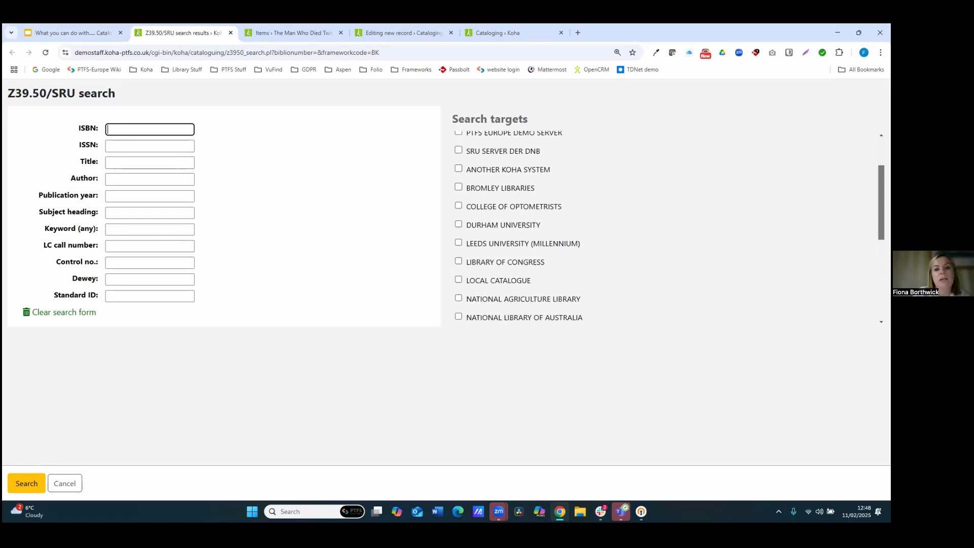
{"action": "left_click", "coordinate": [461, 261]}
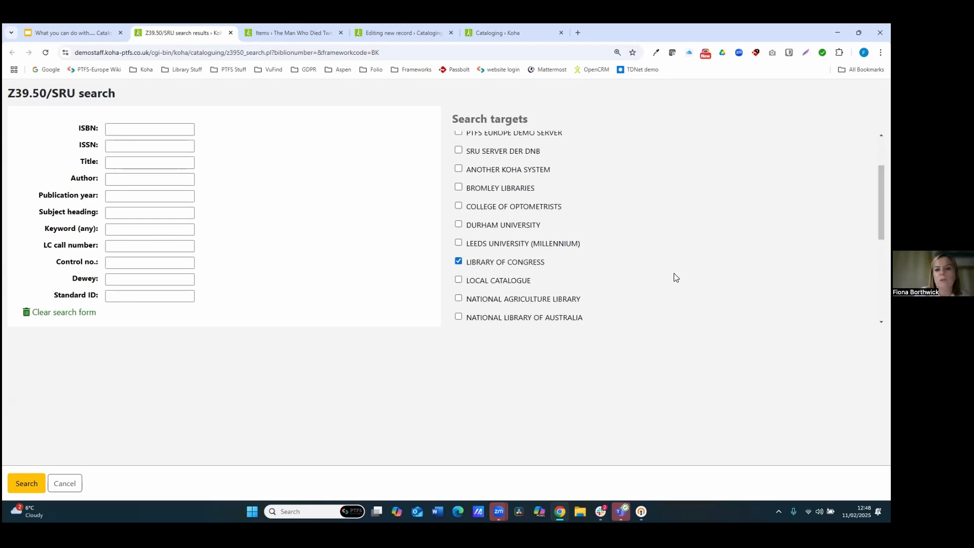
{"action": "scroll", "coordinate": [480, 286], "scroll_direction": "down", "scroll_amount": 4}
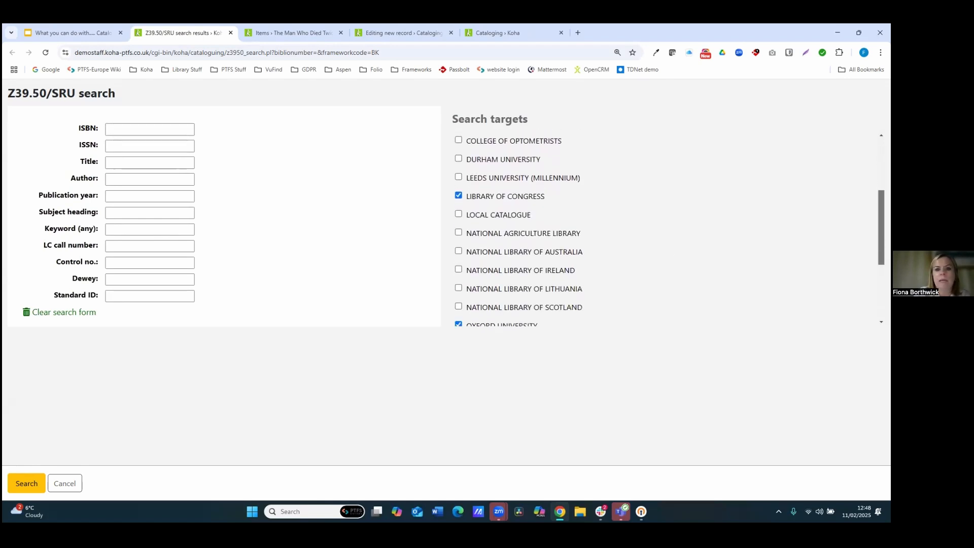
{"action": "left_click", "coordinate": [459, 285]}
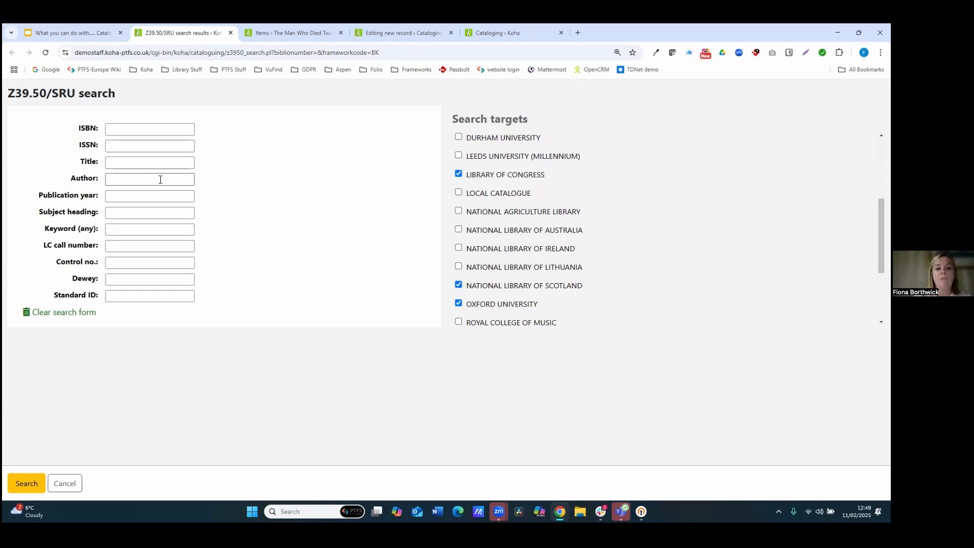
Step: Search the selected targets for title garden and author bailey
{"action": "left_click", "coordinate": [147, 160]}
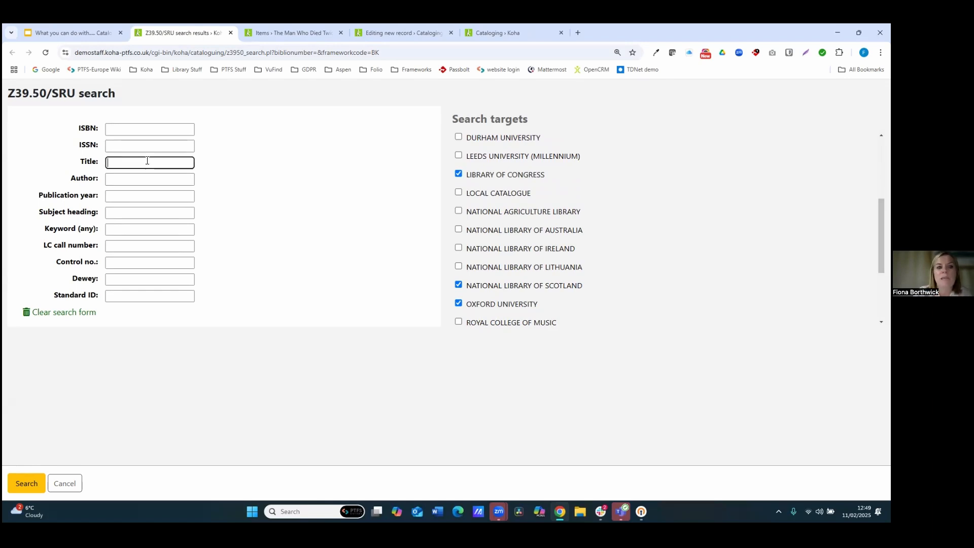
{"action": "type", "text": "ga"}
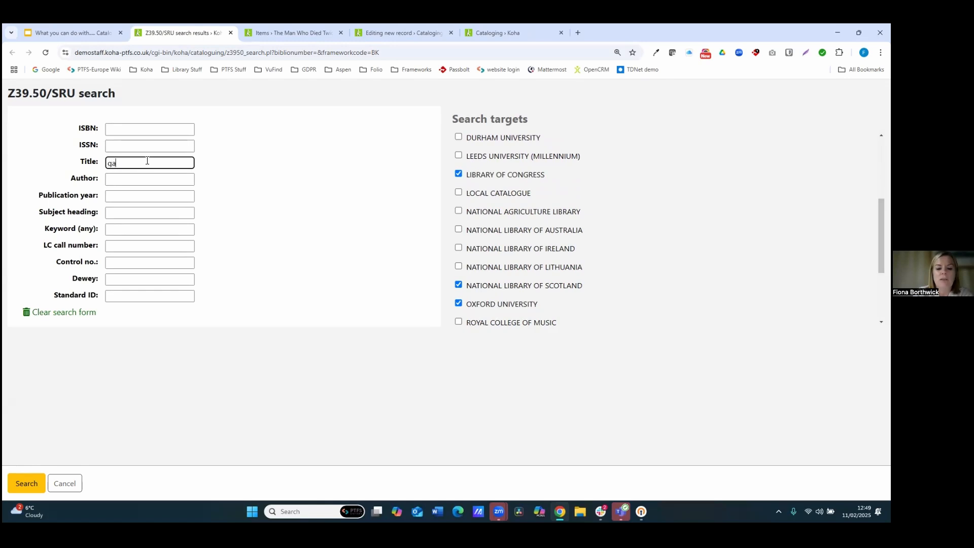
{"action": "type", "text": "rden"}
{"action": "key", "text": "Tab"}
{"action": "type", "text": "bailey"}
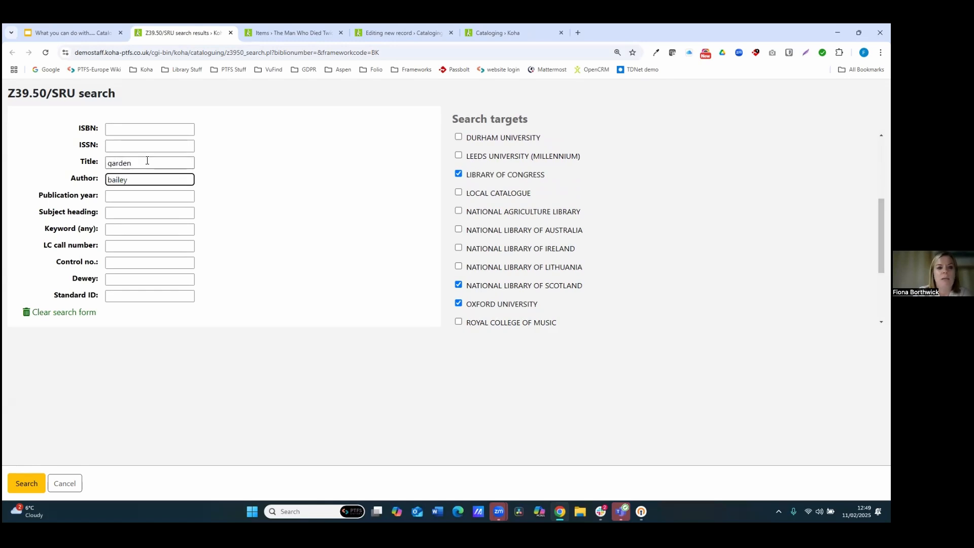
{"action": "left_click", "coordinate": [26, 485]}
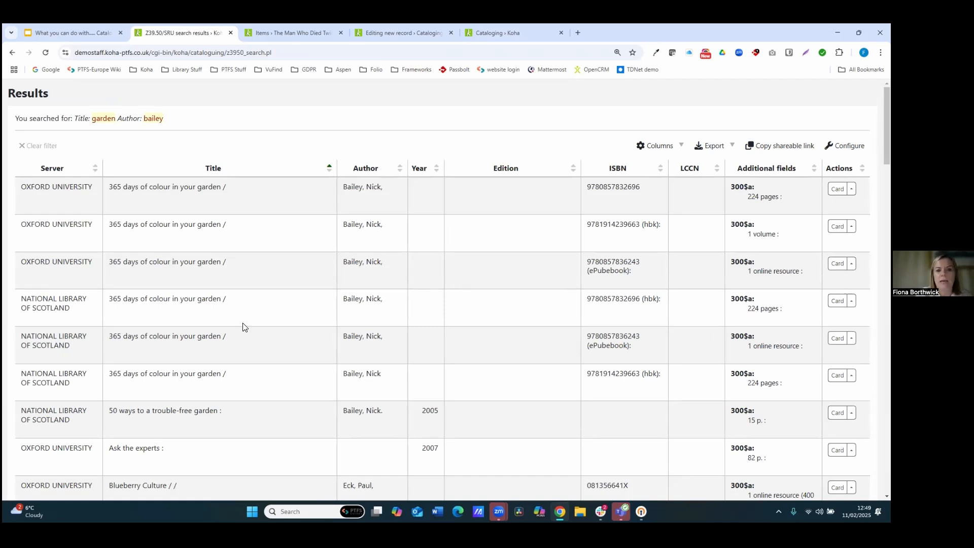
Step: Examine the search results and preview the MARC record of the first 365 days of colour in your garden result
{"action": "scroll", "coordinate": [449, 290], "scroll_direction": "down", "scroll_amount": 5}
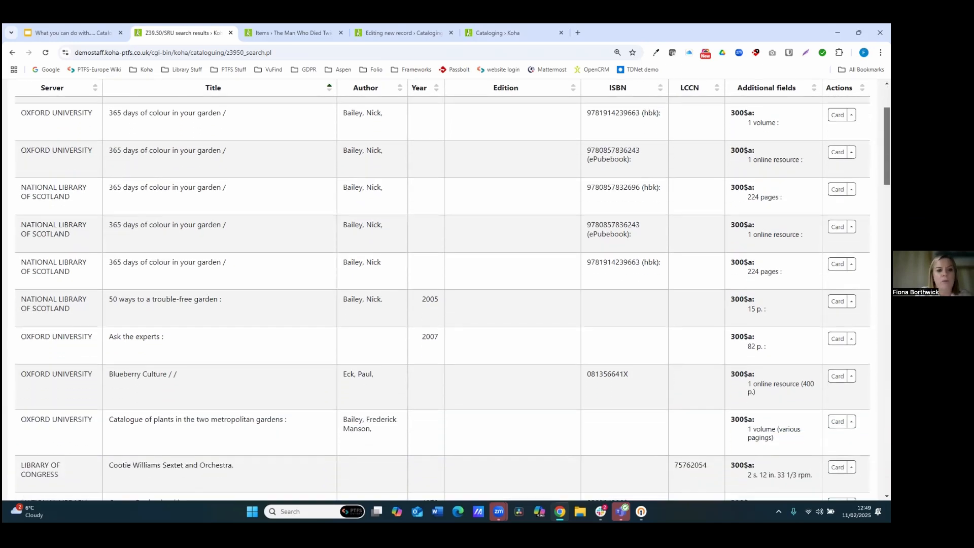
{"action": "scroll", "coordinate": [443, 298], "scroll_direction": "up", "scroll_amount": 5}
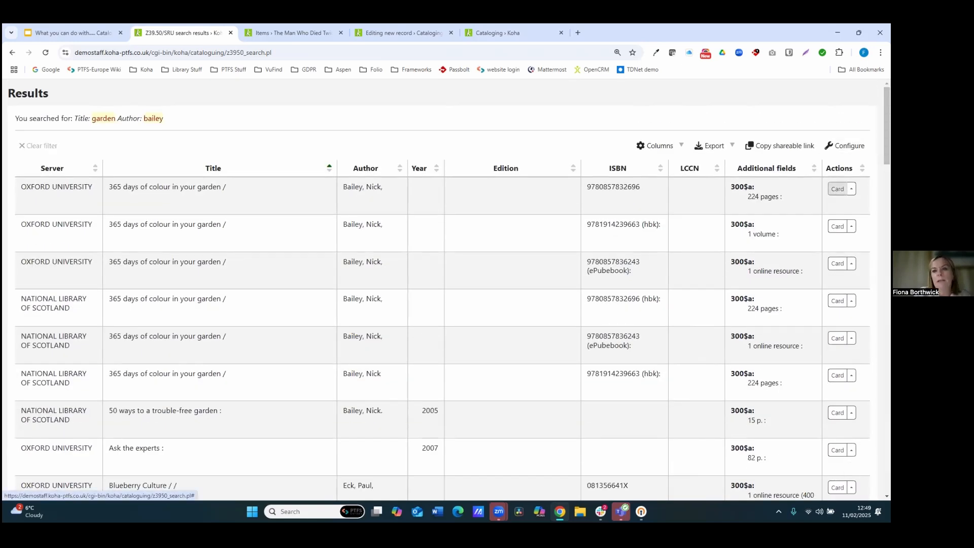
{"action": "left_click", "coordinate": [838, 189]}
{"action": "left_click", "coordinate": [846, 234]}
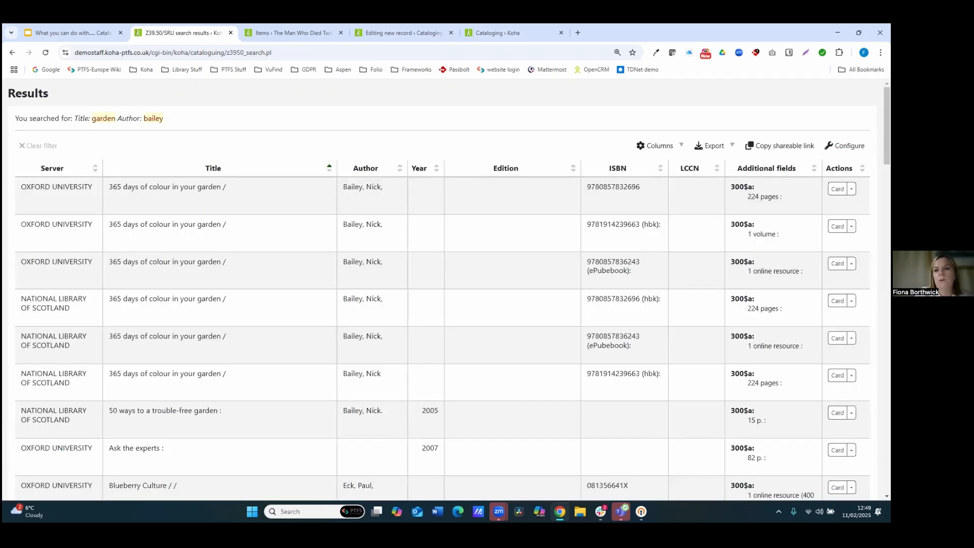
{"action": "left_click", "coordinate": [853, 189]}
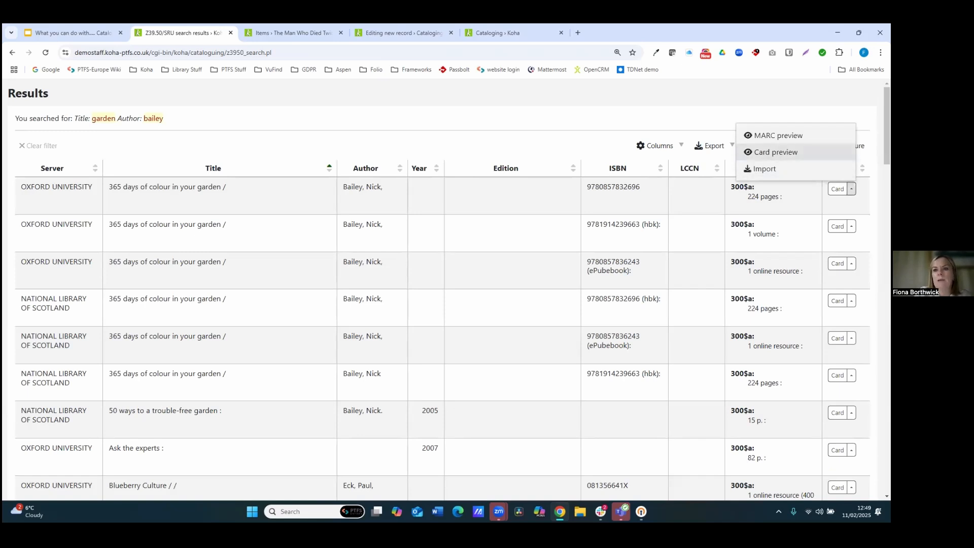
{"action": "left_click", "coordinate": [778, 135]}
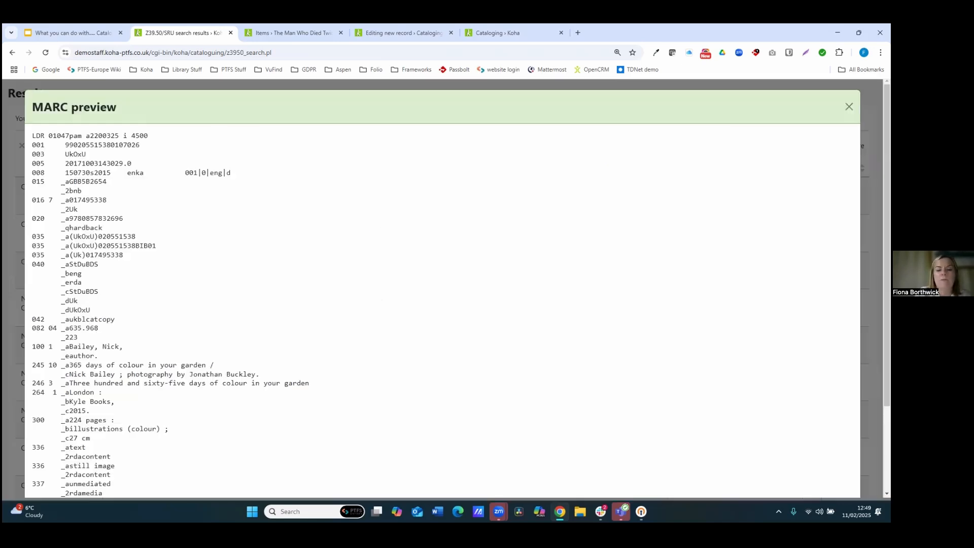
{"action": "left_click", "coordinate": [849, 107]}
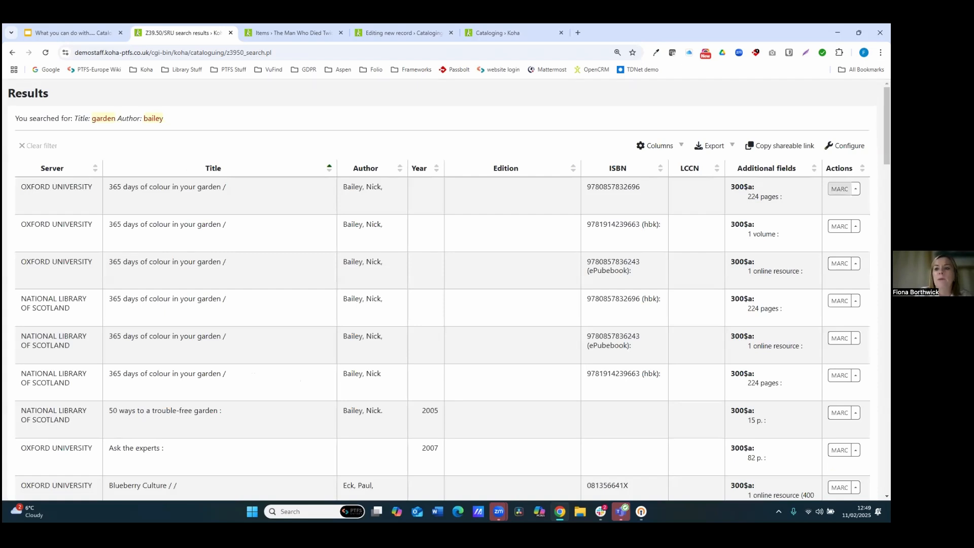
{"action": "left_click", "coordinate": [855, 189]}
{"action": "left_click", "coordinate": [772, 168]}
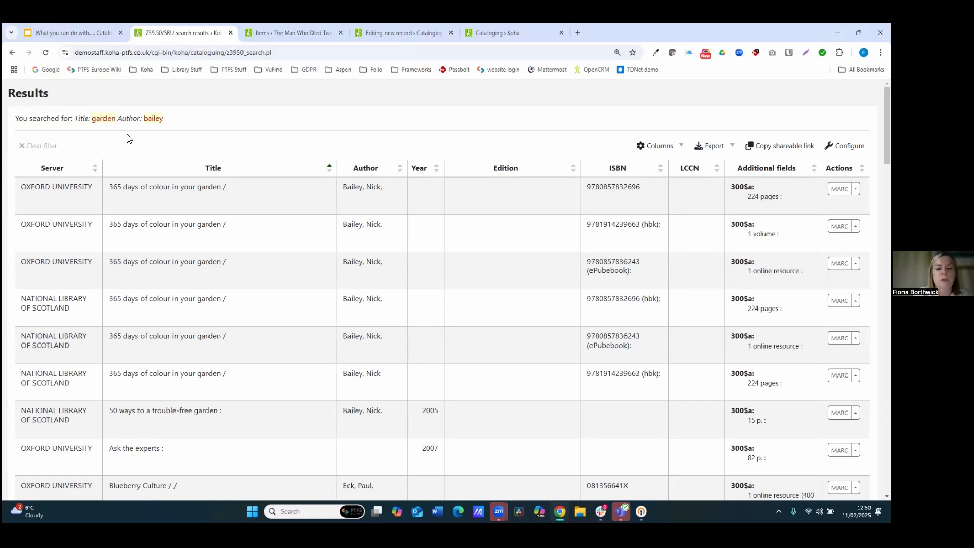
Step: Open Stage MARC records for import and upload the ebooks MARC file from the Desktop
{"action": "left_click", "coordinate": [74, 32]}
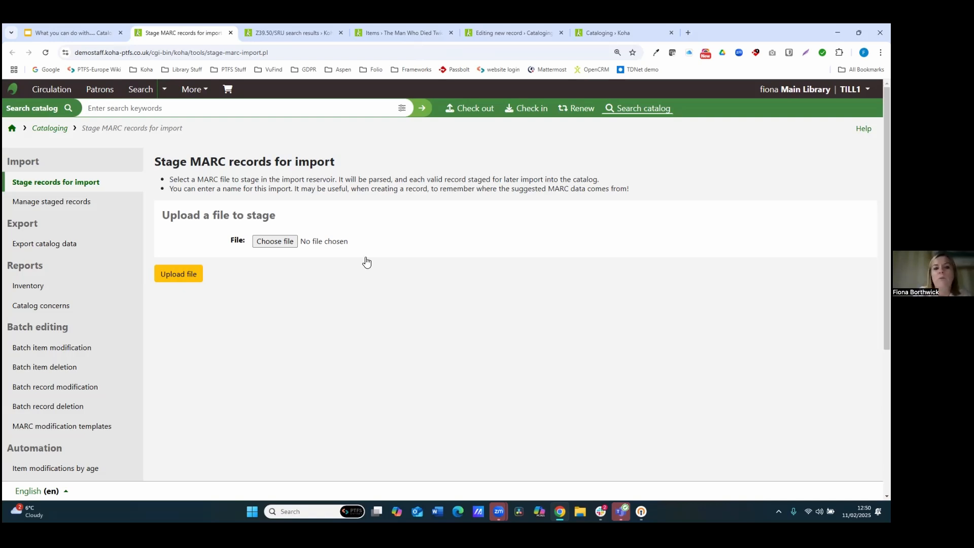
{"action": "left_click", "coordinate": [276, 243]}
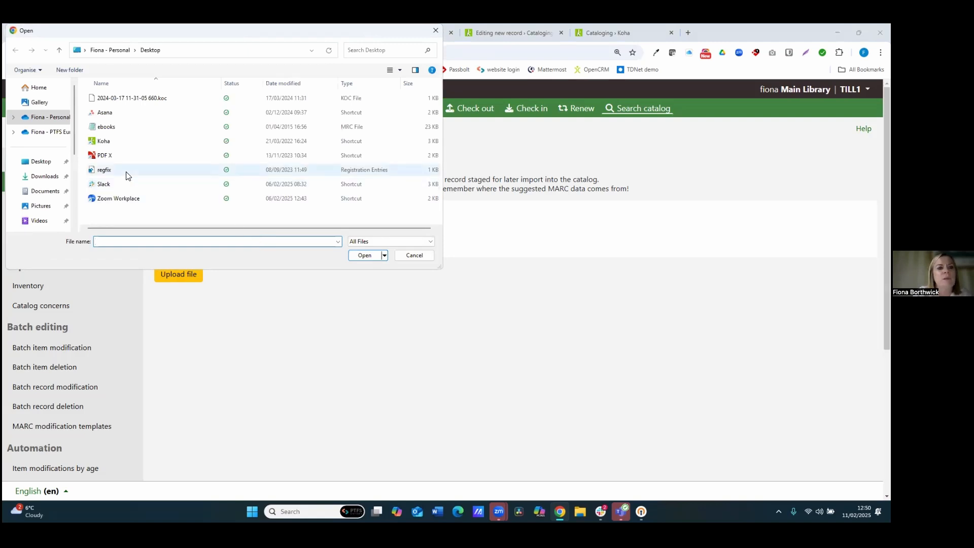
{"action": "left_click", "coordinate": [107, 127]}
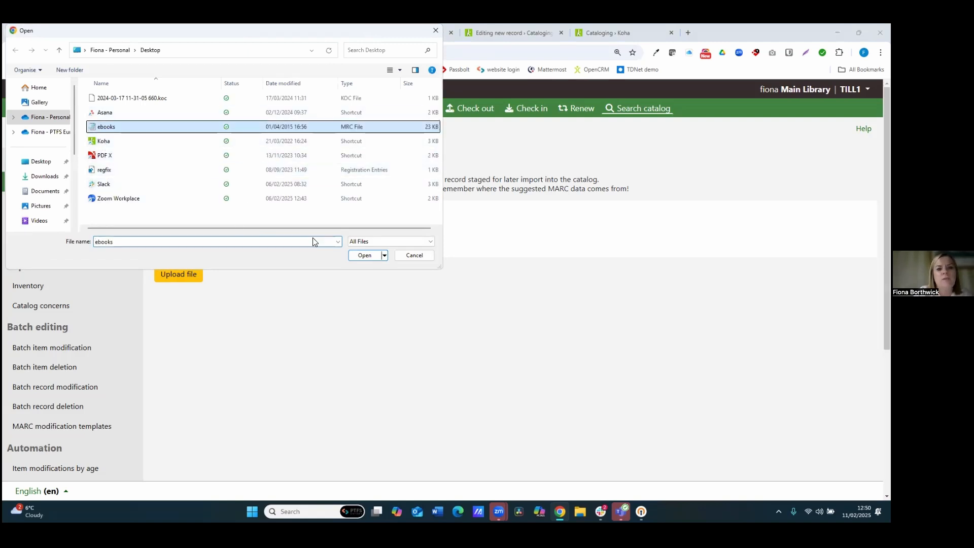
{"action": "left_click", "coordinate": [363, 257]}
{"action": "left_click", "coordinate": [186, 275]}
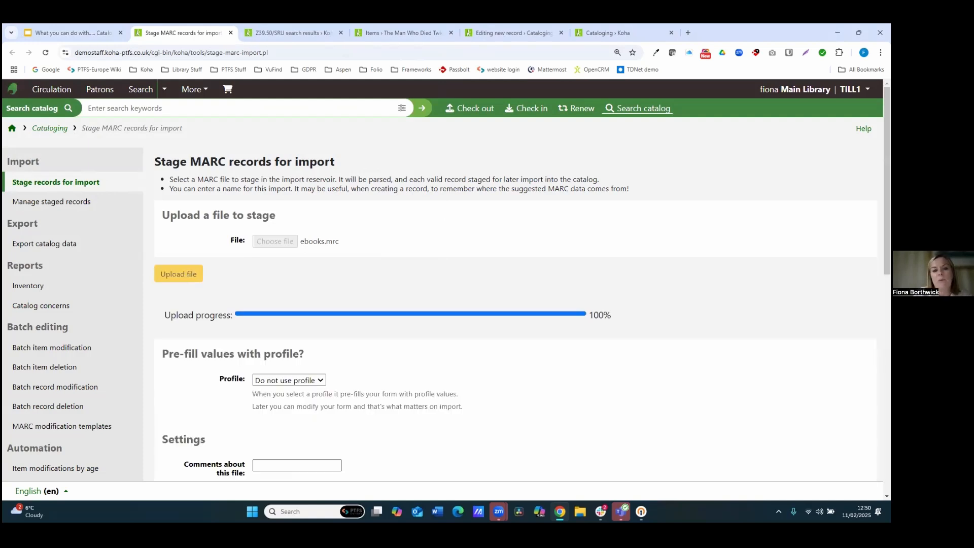
Step: Review the staging options for modification template, record matching and embedded item data
{"action": "scroll", "coordinate": [447, 279], "scroll_direction": "down", "scroll_amount": 5}
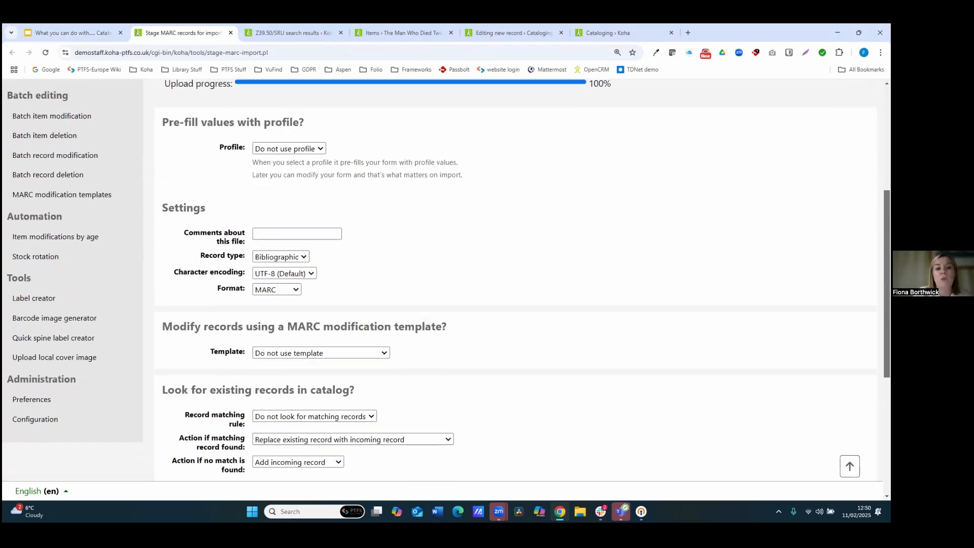
{"action": "scroll", "coordinate": [337, 233], "scroll_direction": "down", "scroll_amount": 1}
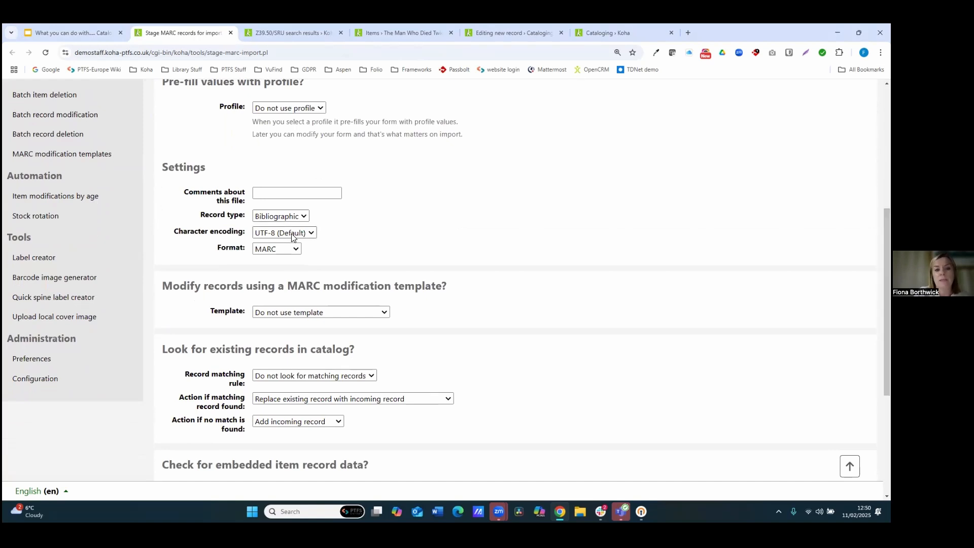
{"action": "left_click", "coordinate": [388, 316]}
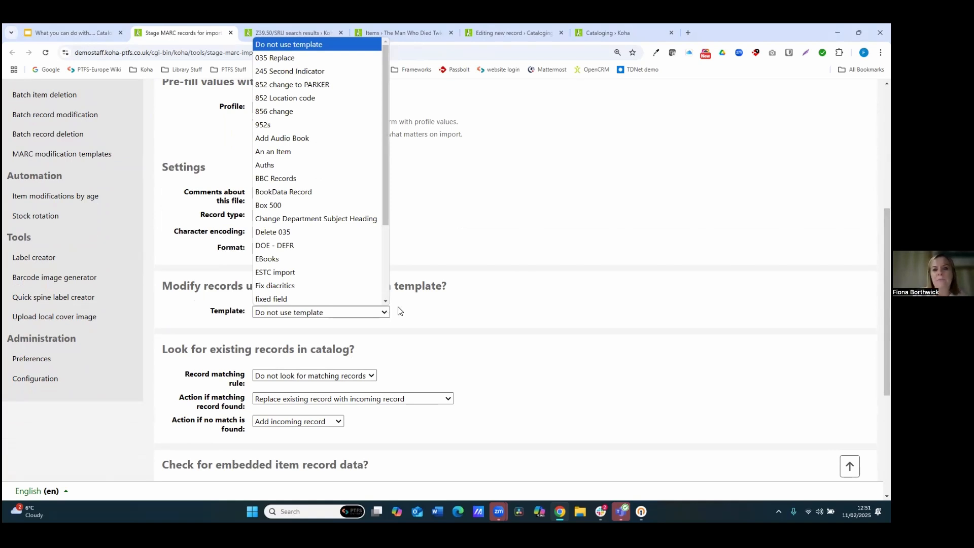
{"action": "left_click", "coordinate": [468, 301]}
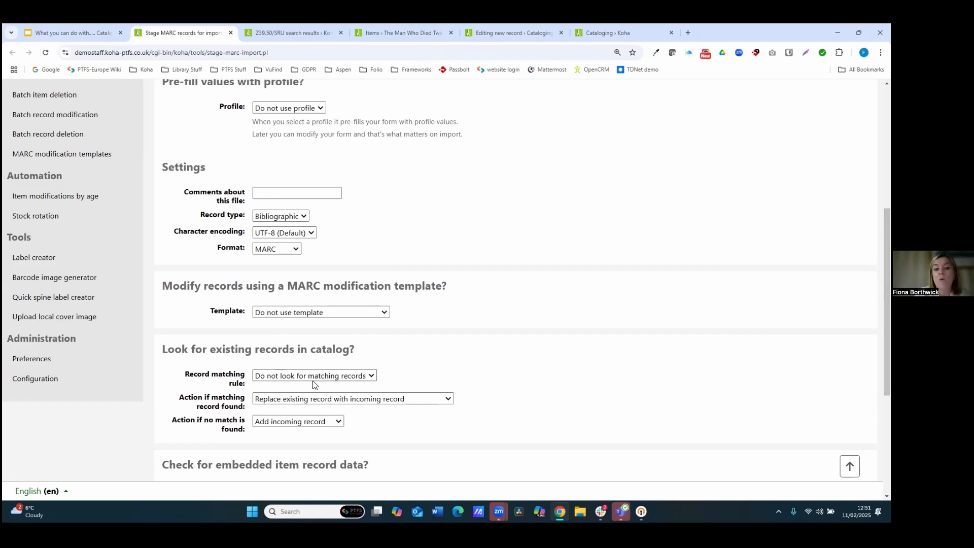
{"action": "left_click", "coordinate": [328, 400]}
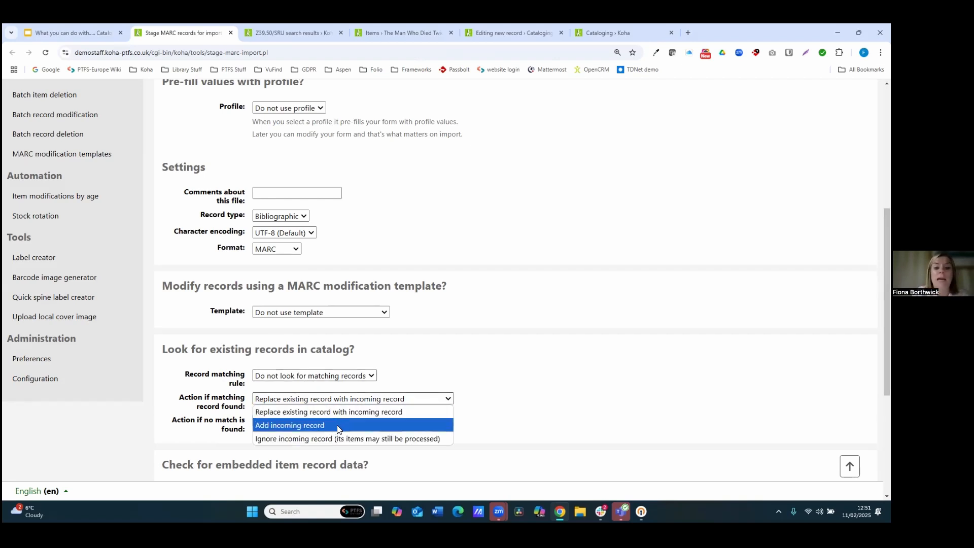
{"action": "left_click", "coordinate": [491, 396]}
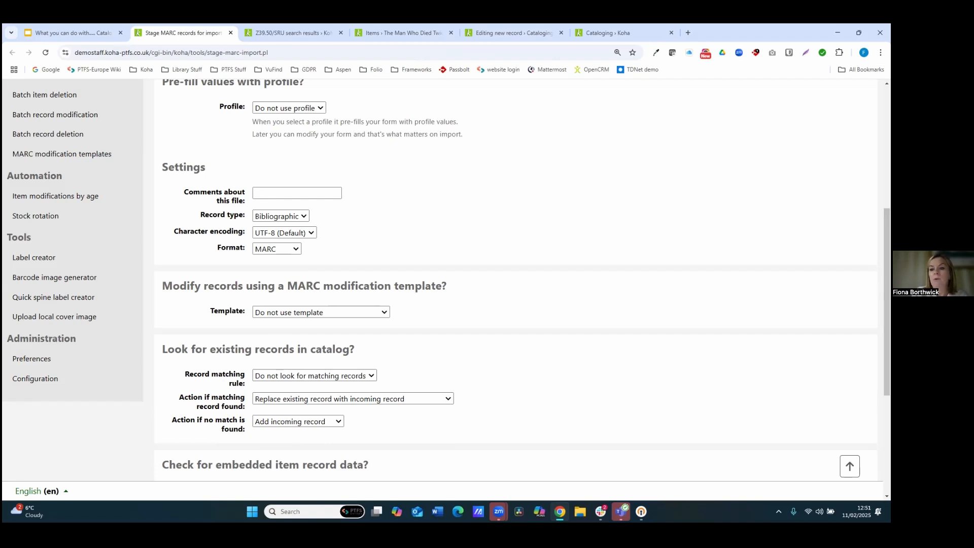
{"action": "scroll", "coordinate": [508, 279], "scroll_direction": "down", "scroll_amount": 2}
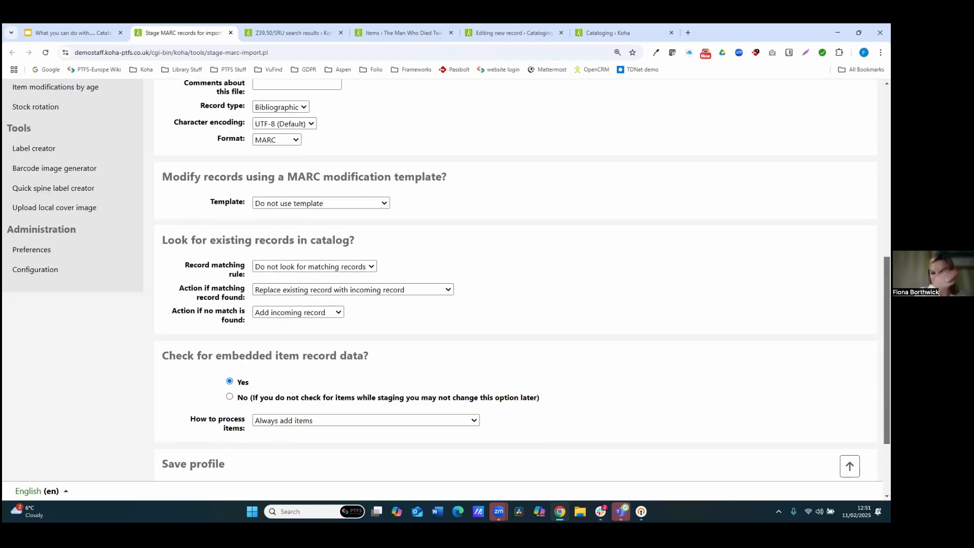
{"action": "scroll", "coordinate": [507, 279], "scroll_direction": "down", "scroll_amount": 2}
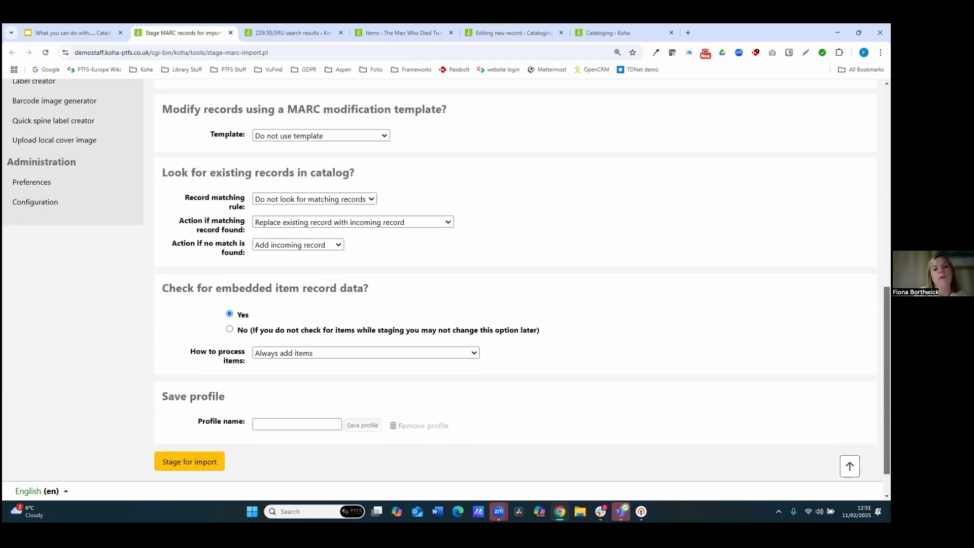
{"action": "scroll", "coordinate": [516, 280], "scroll_direction": "up", "scroll_amount": 5}
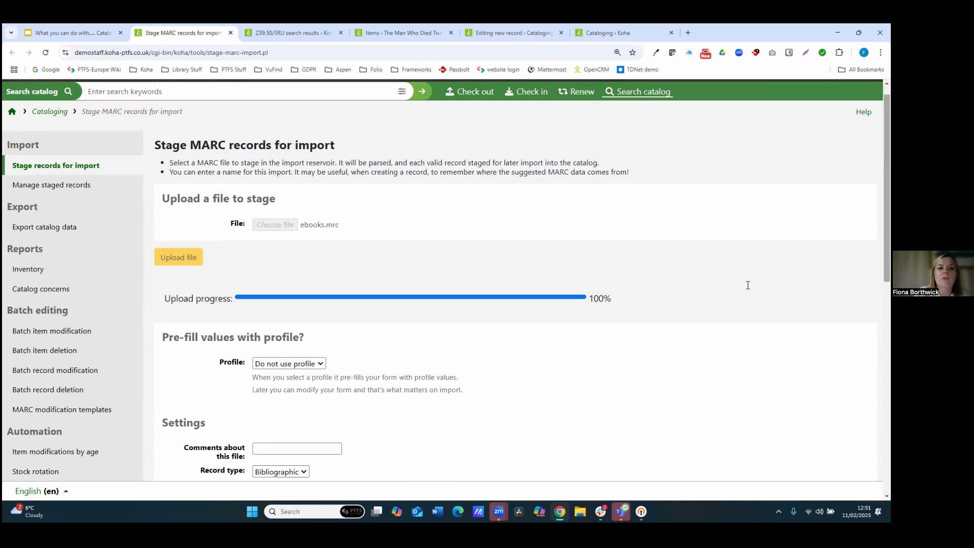
Step: Open the list of managed staged MARC records and examine staged batch 512's matching options and staged record
{"action": "left_click", "coordinate": [56, 186]}
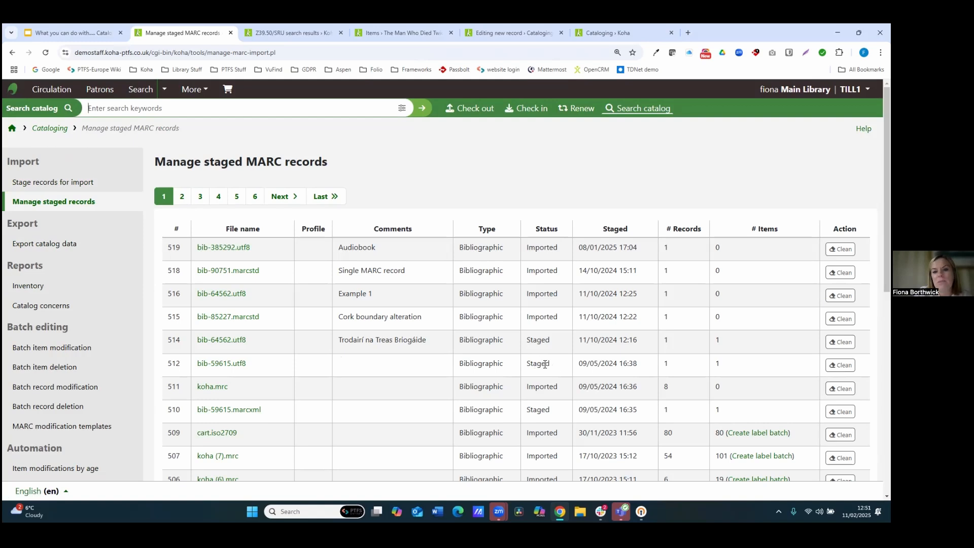
{"action": "left_click", "coordinate": [219, 364]}
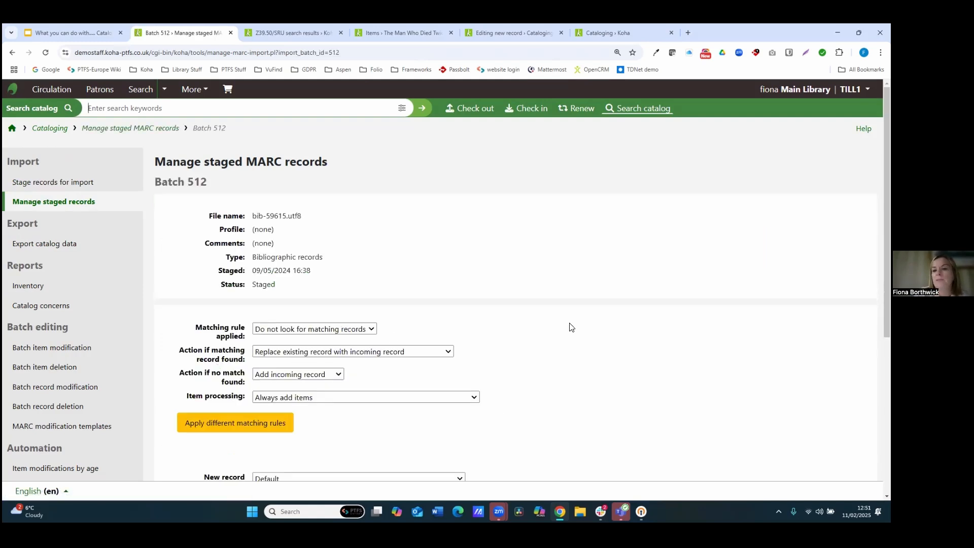
{"action": "scroll", "coordinate": [762, 335], "scroll_direction": "down", "scroll_amount": 2}
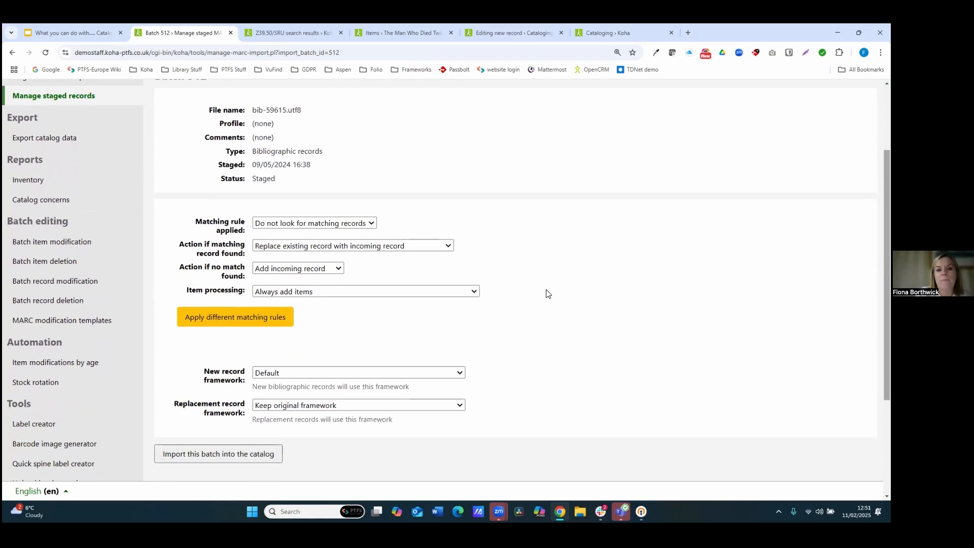
{"action": "scroll", "coordinate": [446, 280], "scroll_direction": "down", "scroll_amount": 3}
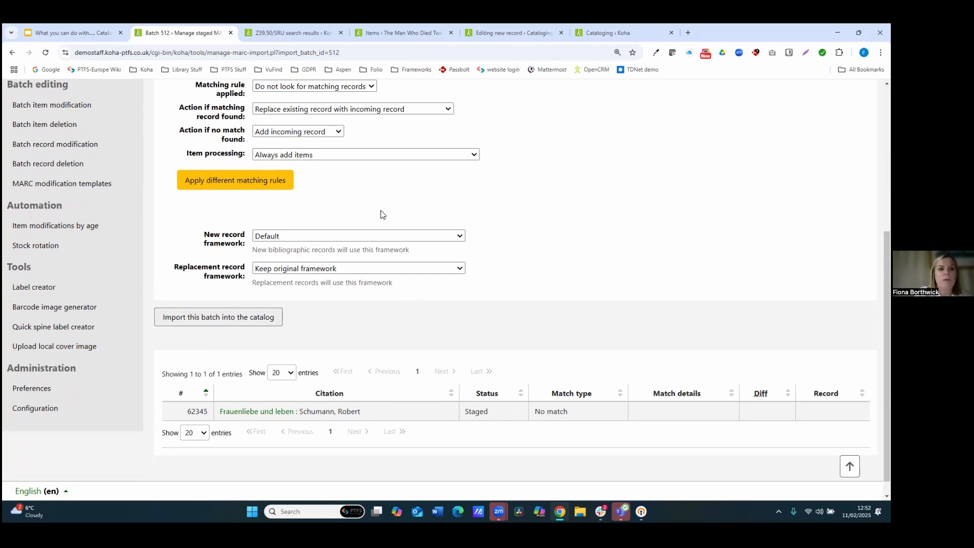
Step: Open imported batch 519 from the staged records list and view its imported record A mother's revenge
{"action": "key", "text": "alt+Left"}
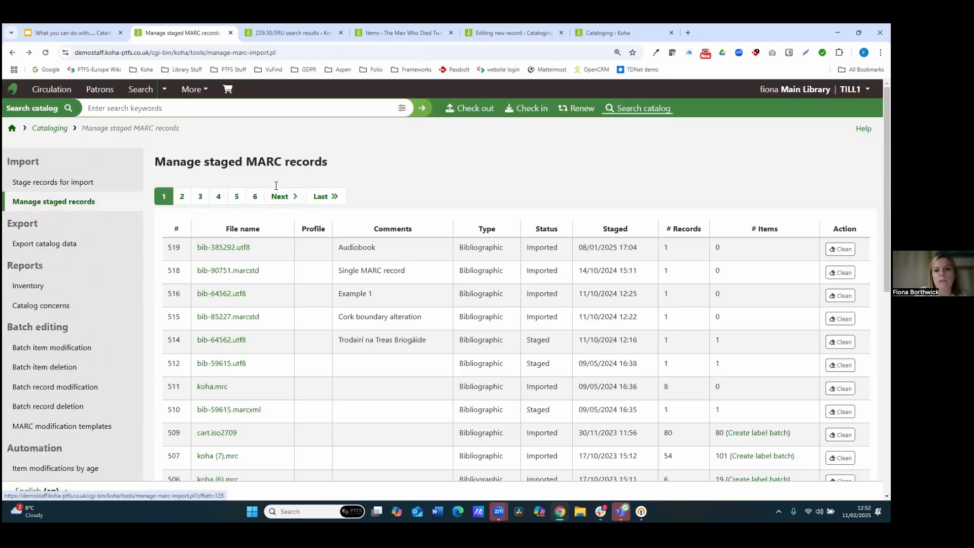
{"action": "left_click", "coordinate": [231, 248]}
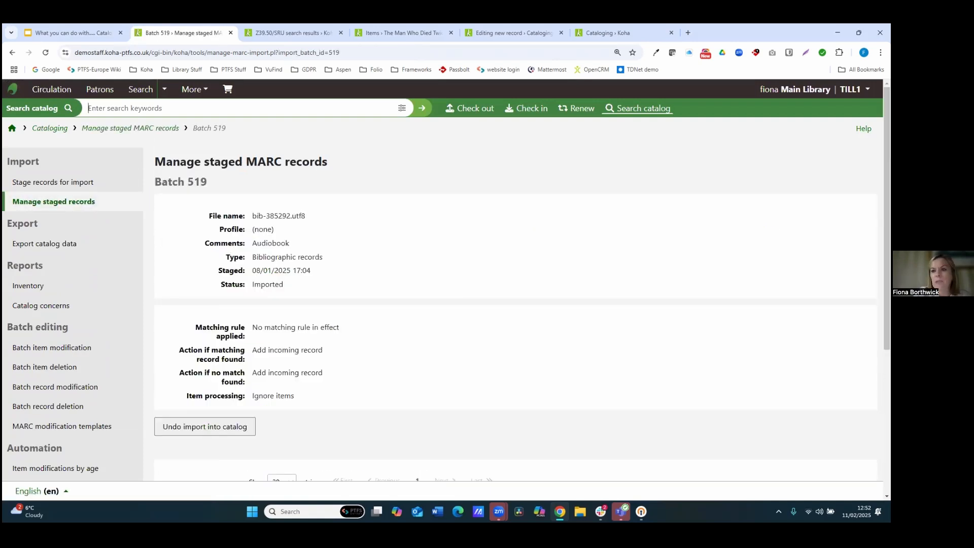
{"action": "scroll", "coordinate": [441, 279], "scroll_direction": "down", "scroll_amount": 3}
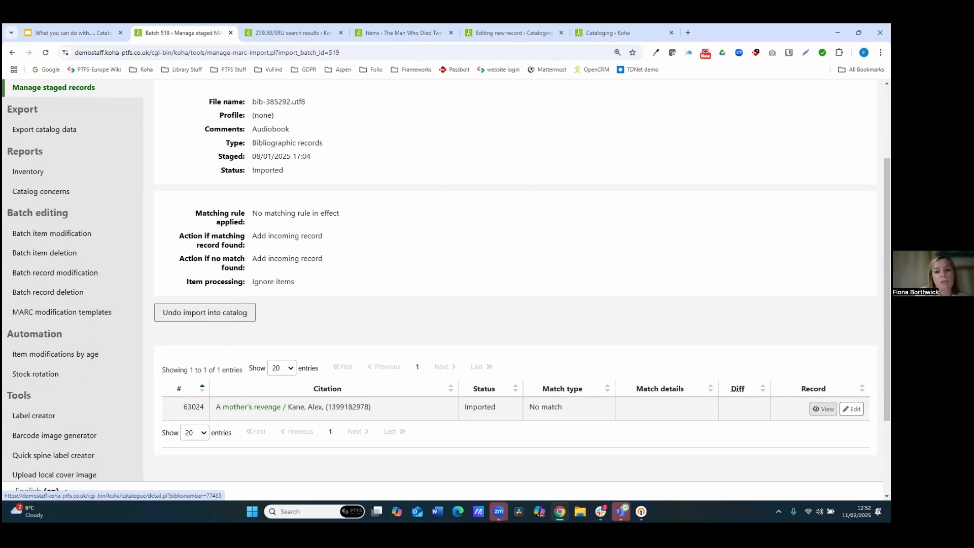
{"action": "left_click", "coordinate": [824, 409]}
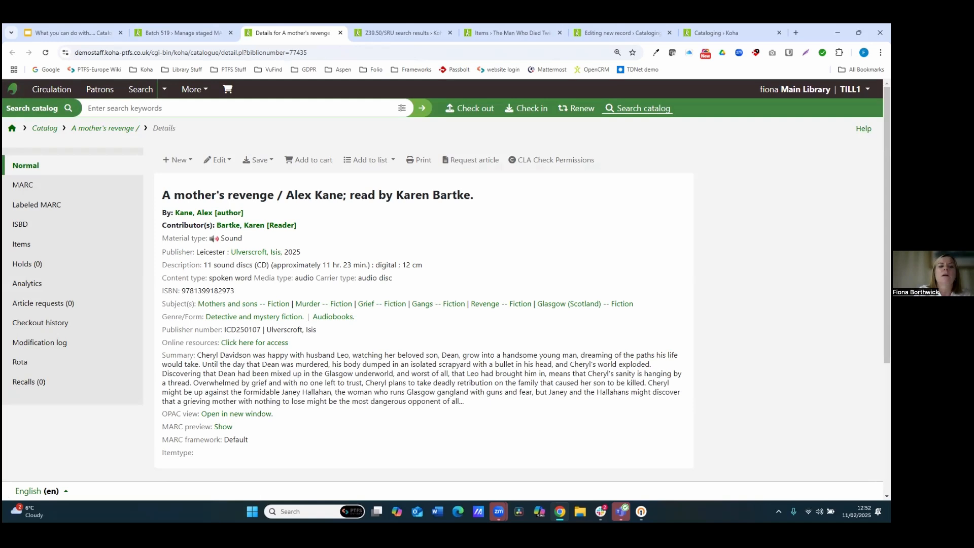
Step: Switch to the presentation tab and advance from the Import records slide to the Automation slide
{"action": "left_click", "coordinate": [53, 33]}
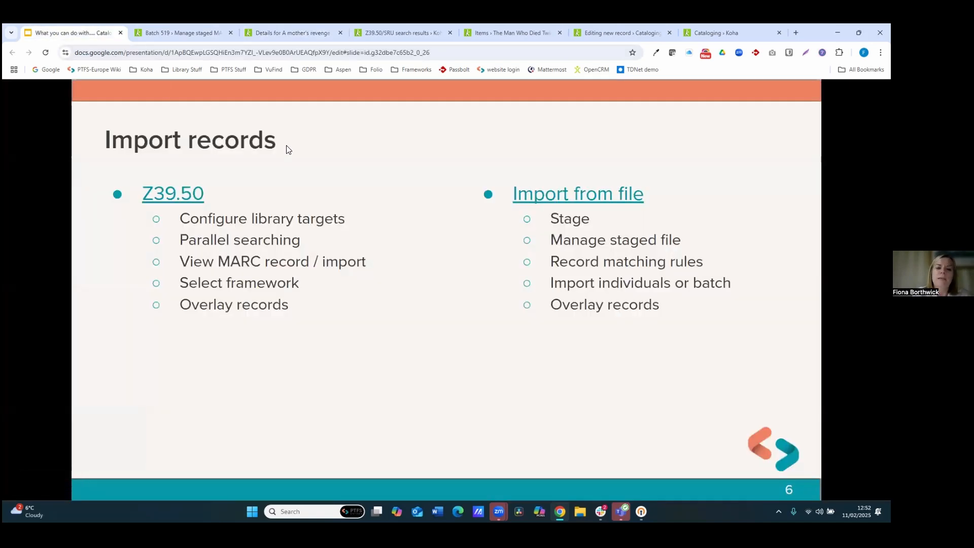
{"action": "left_click", "coordinate": [288, 150]}
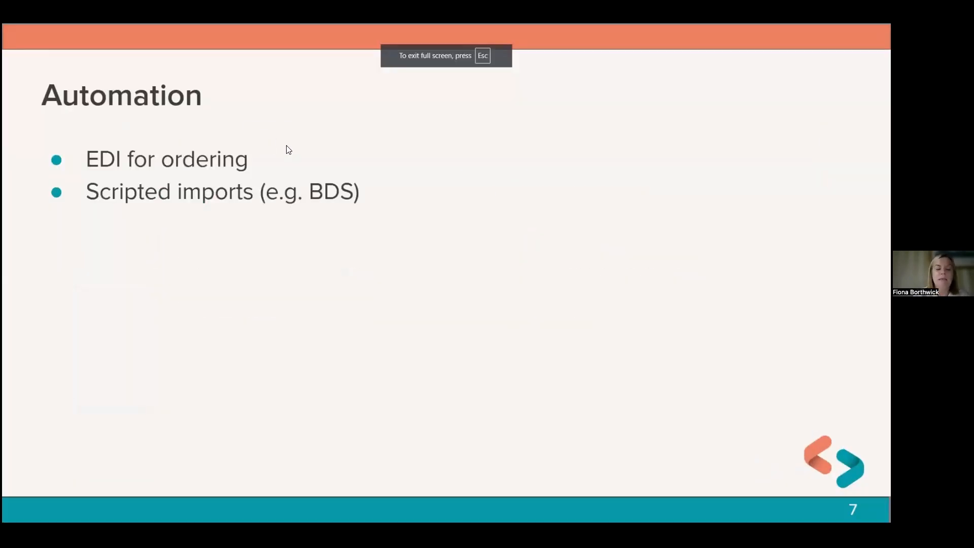